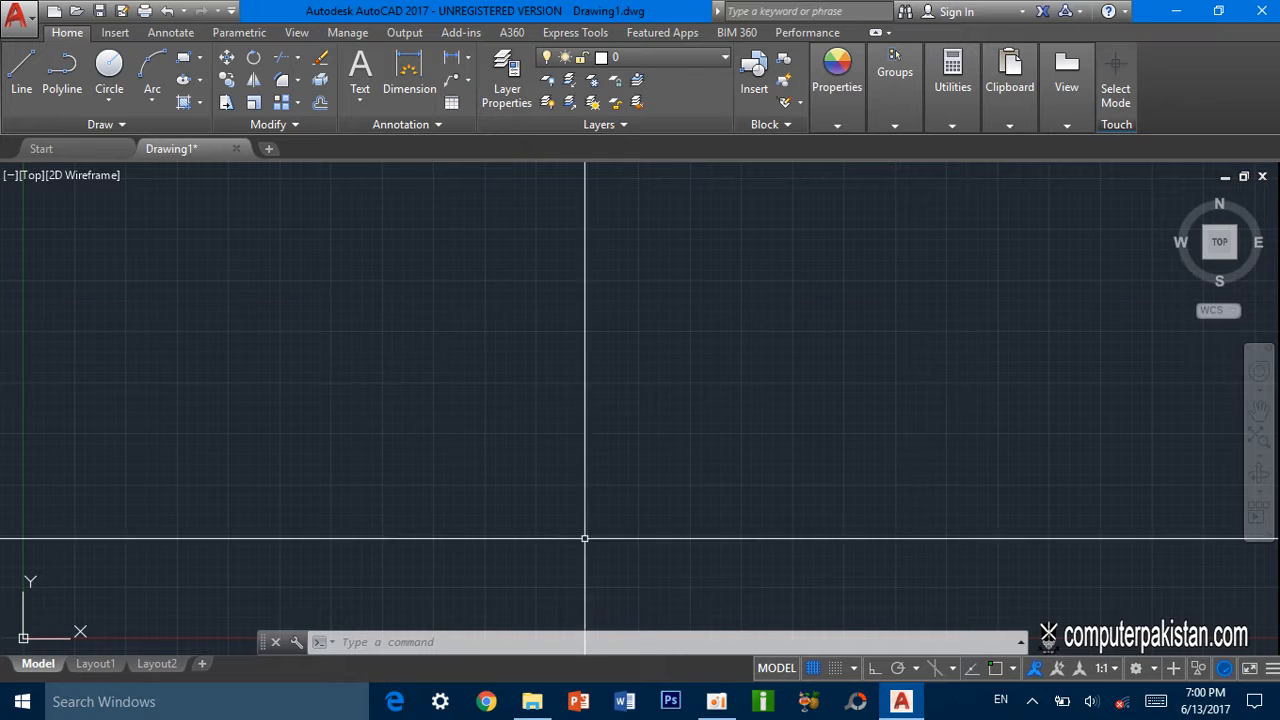
Look through the course's 2D and 3D folders on the Media (D:) drive in File Explorer.
click(531, 703)
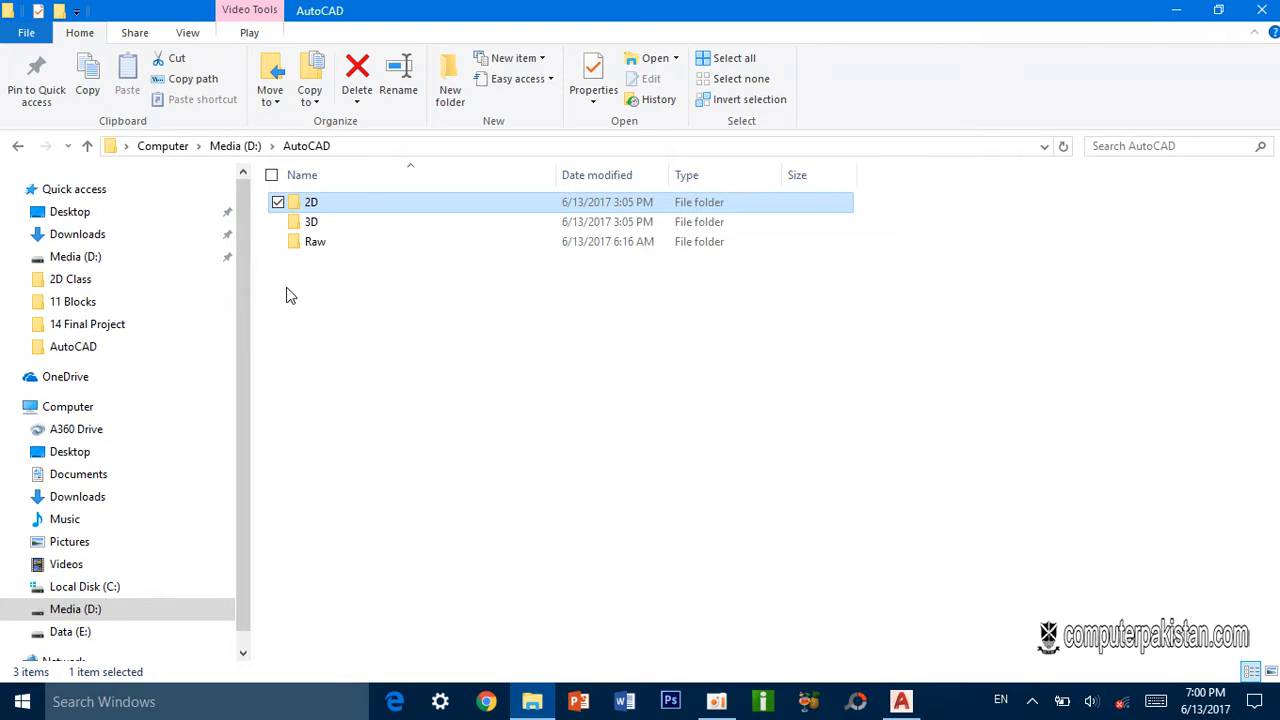
double_click(297, 224)
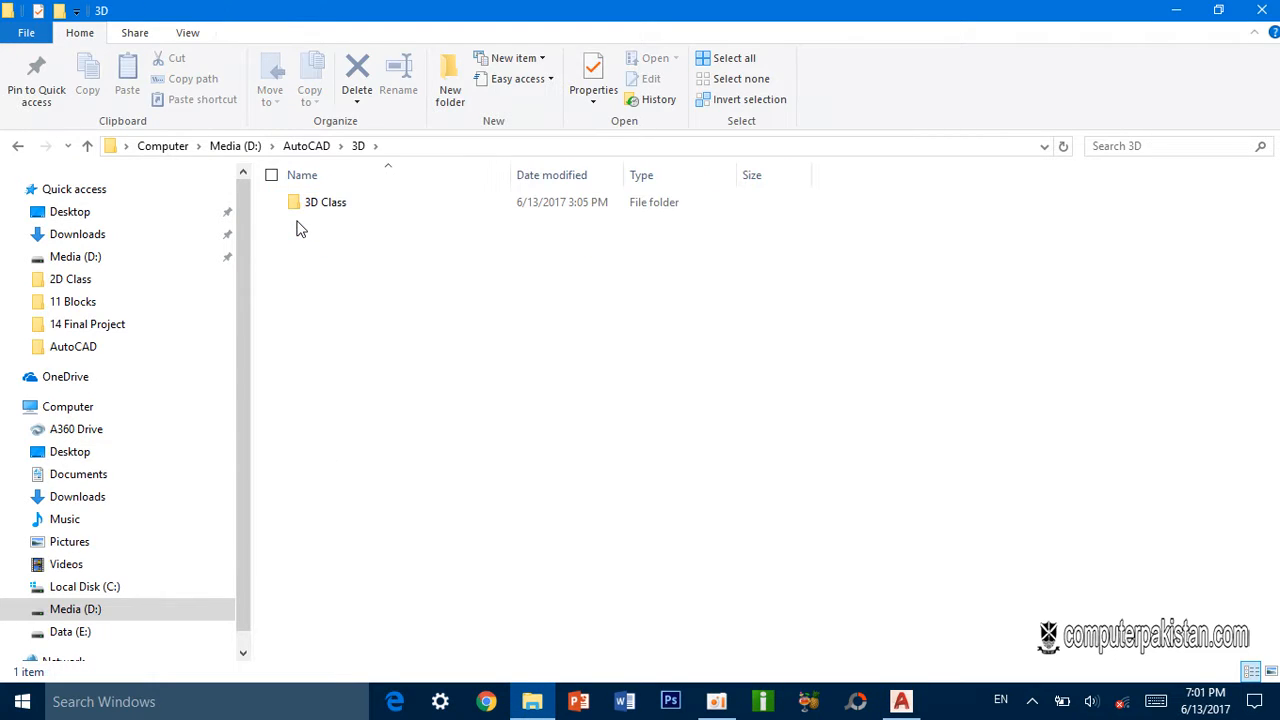
click(89, 150)
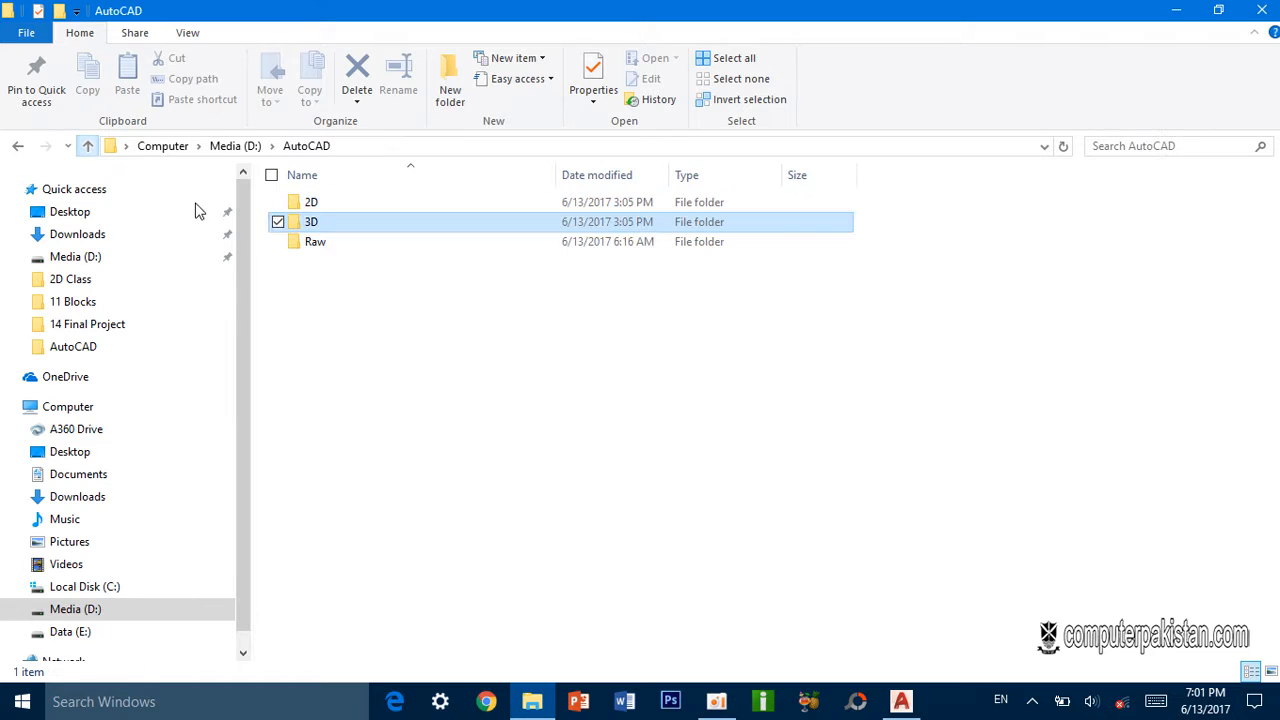
double_click(316, 204)
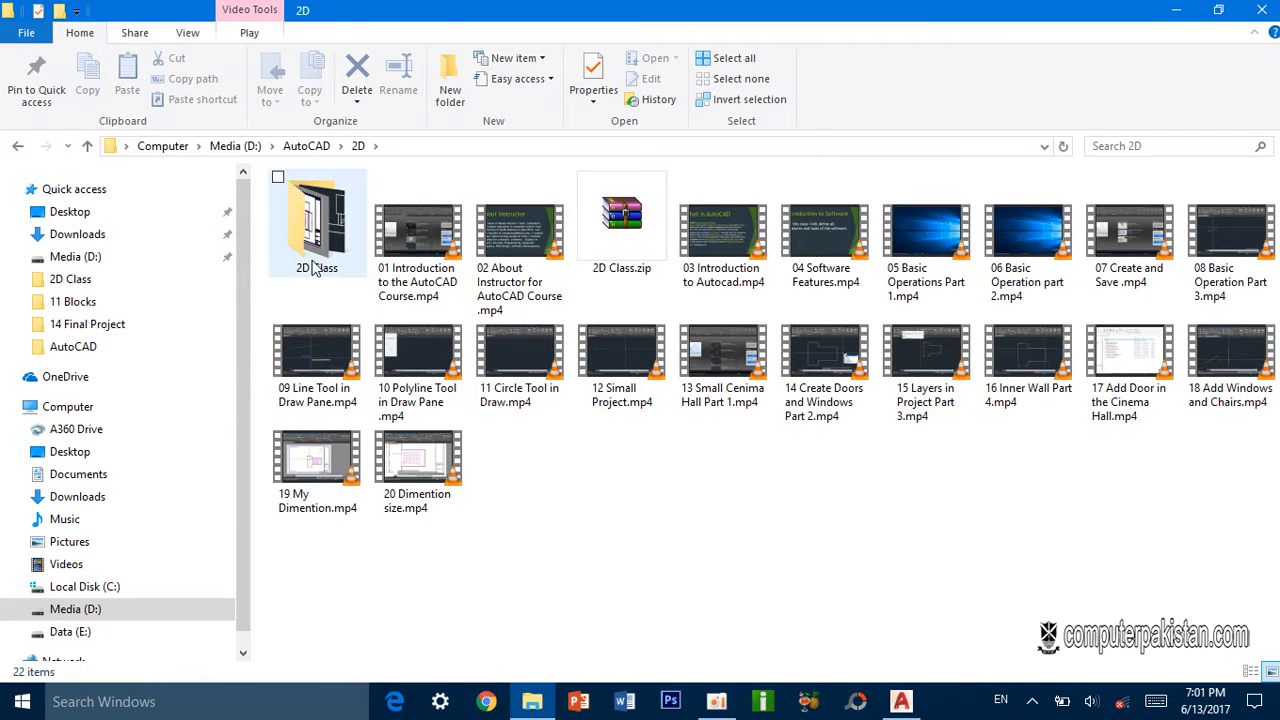
click(89, 148)
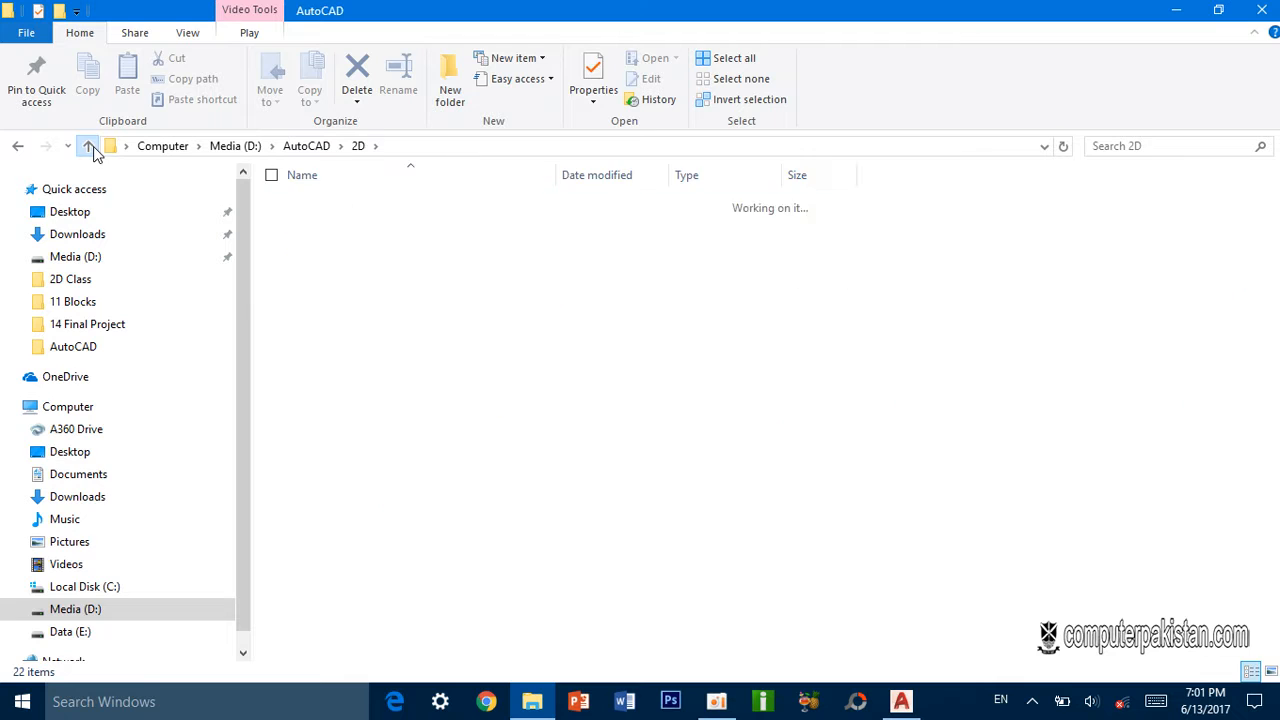
double_click(296, 217)
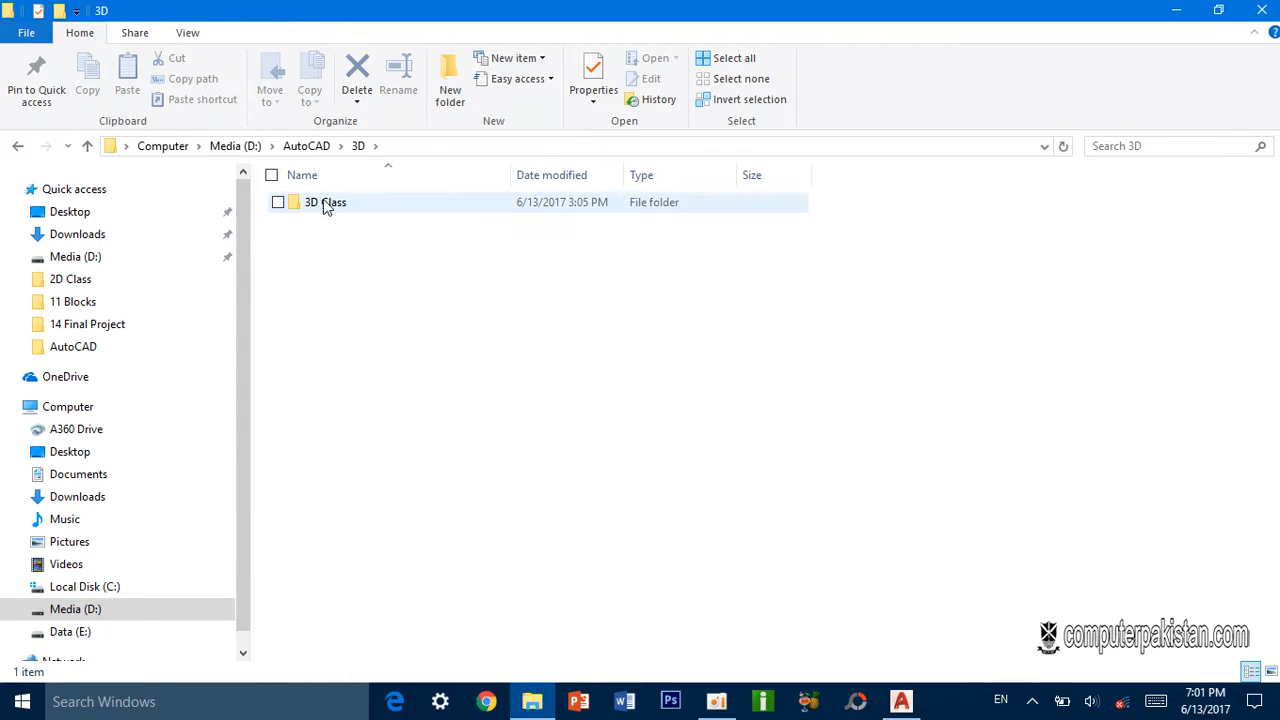
Switch to AutoCAD, change to the 3D Basics workspace and set the home view to SW Isometric.
click(903, 703)
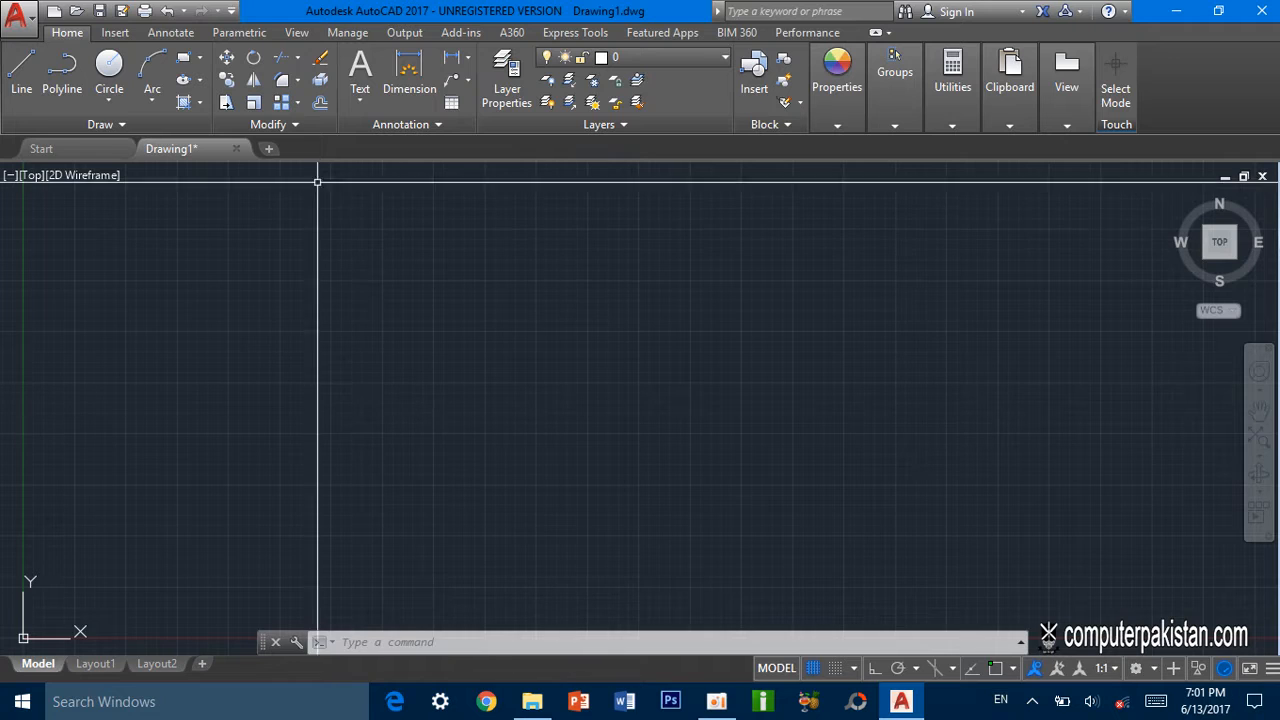
click(1155, 669)
click(1047, 530)
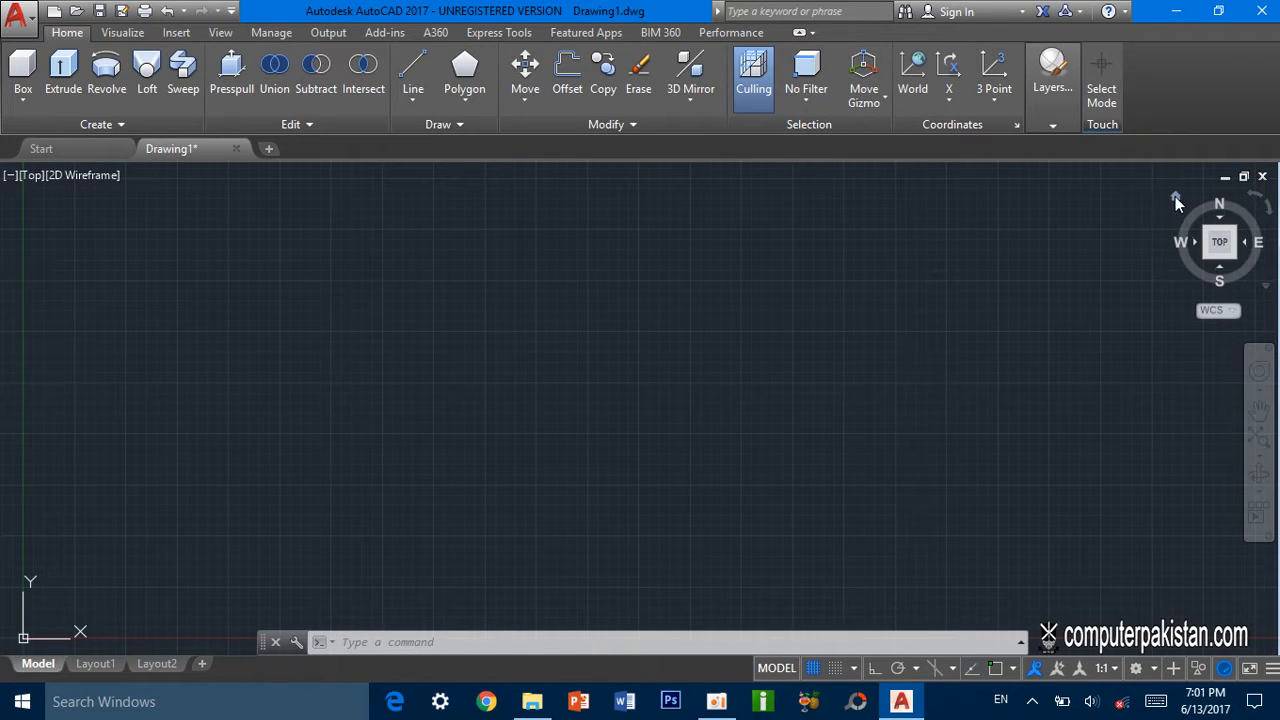
click(1176, 197)
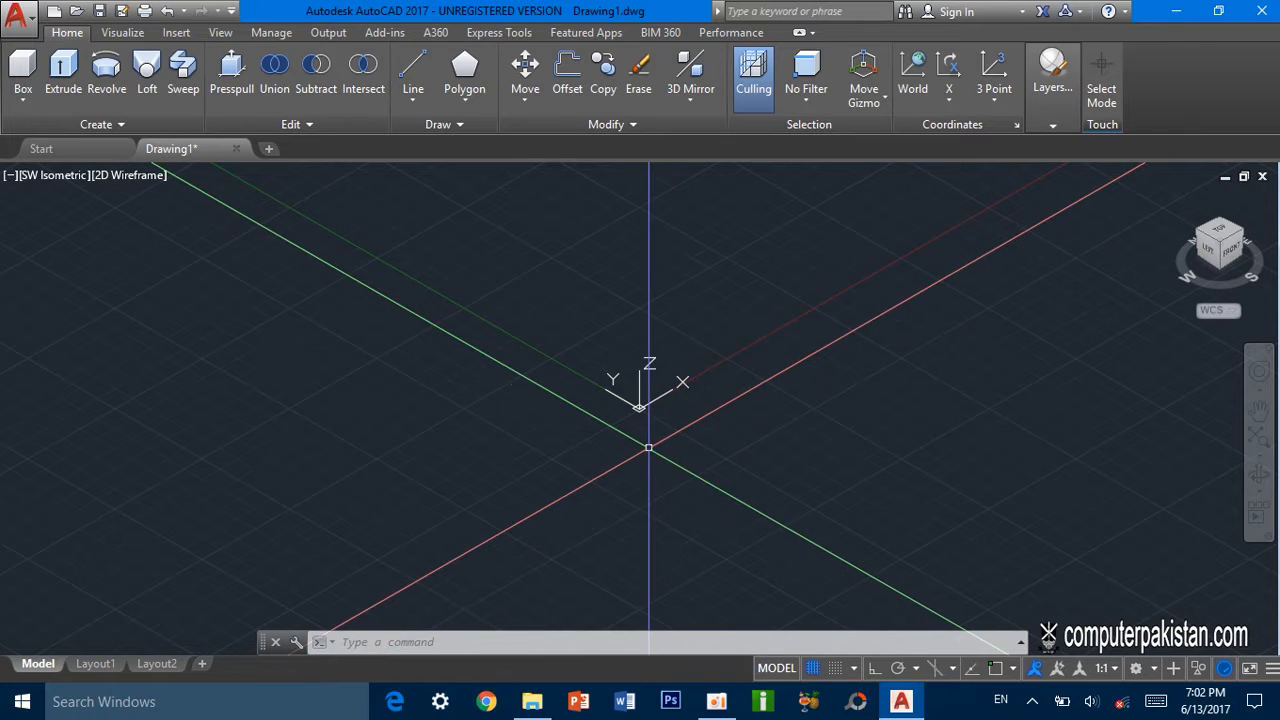
Draw a circle with a radius of about 3.17 units on the ground plane near the origin.
click(467, 103)
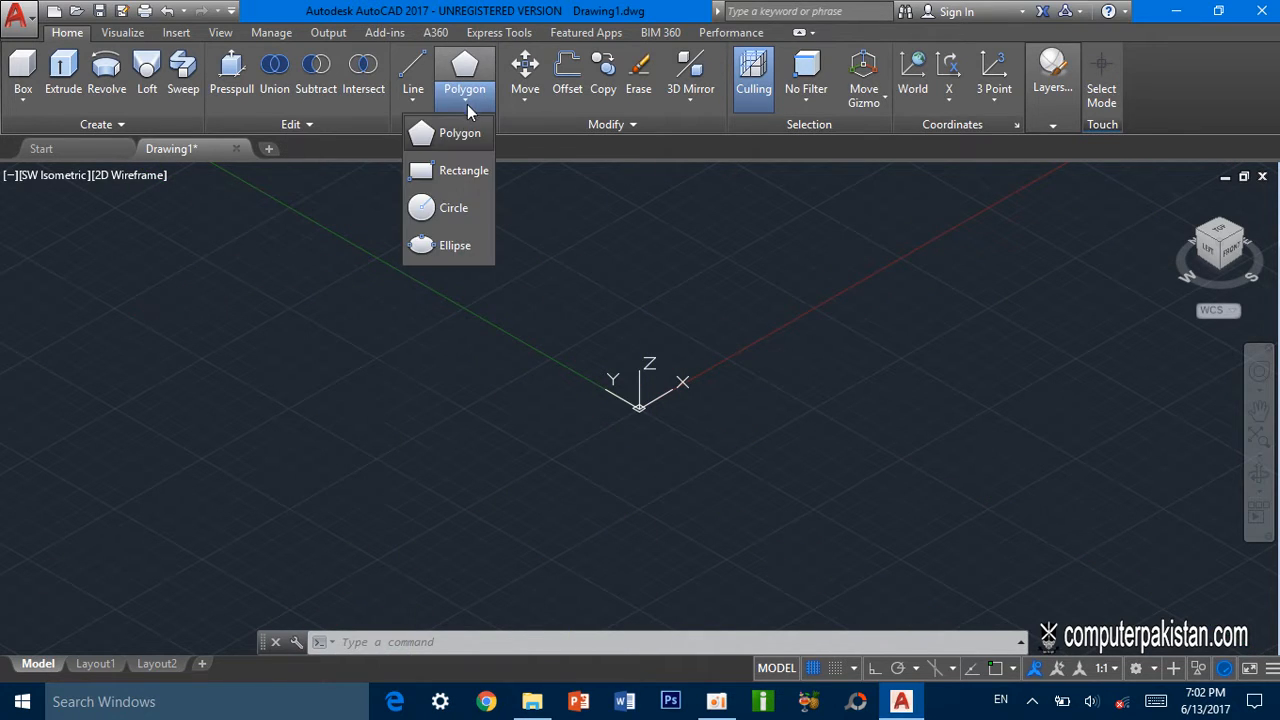
click(448, 210)
click(577, 333)
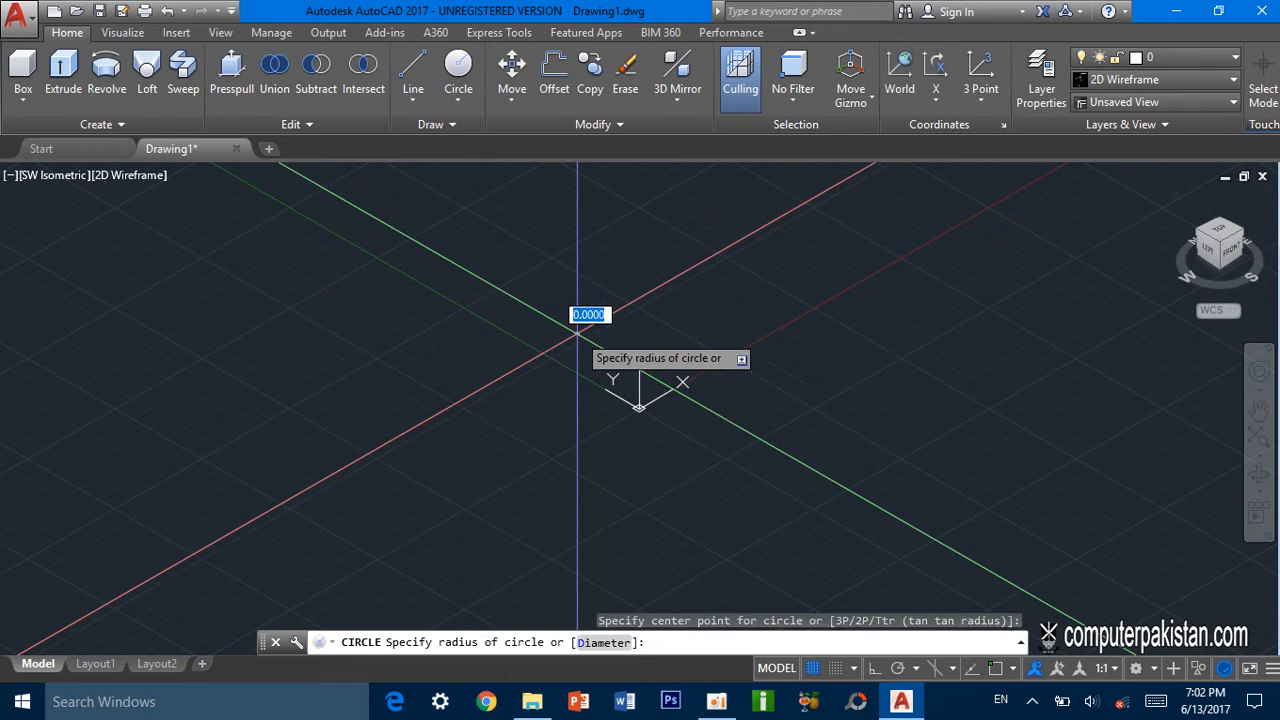
click(661, 410)
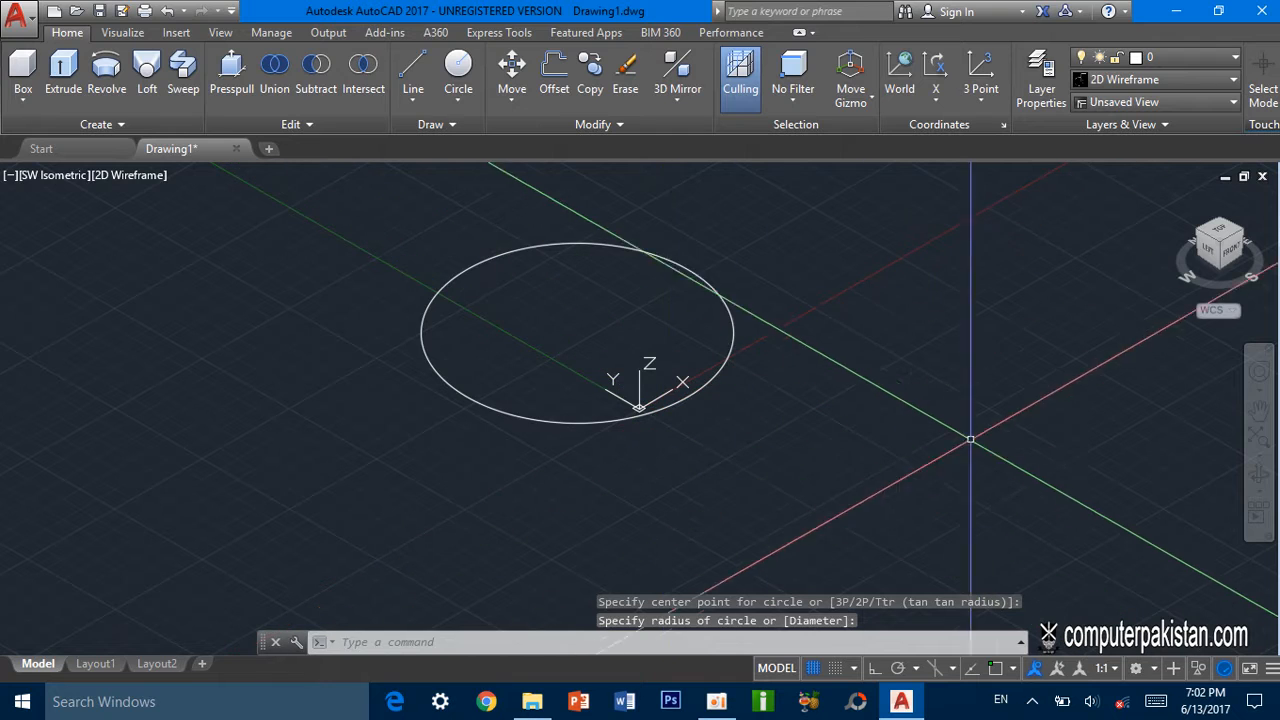
Draw a smaller circle with a radius of about 1.09 units inside the large circle.
scroll(875, 423, down, 2)
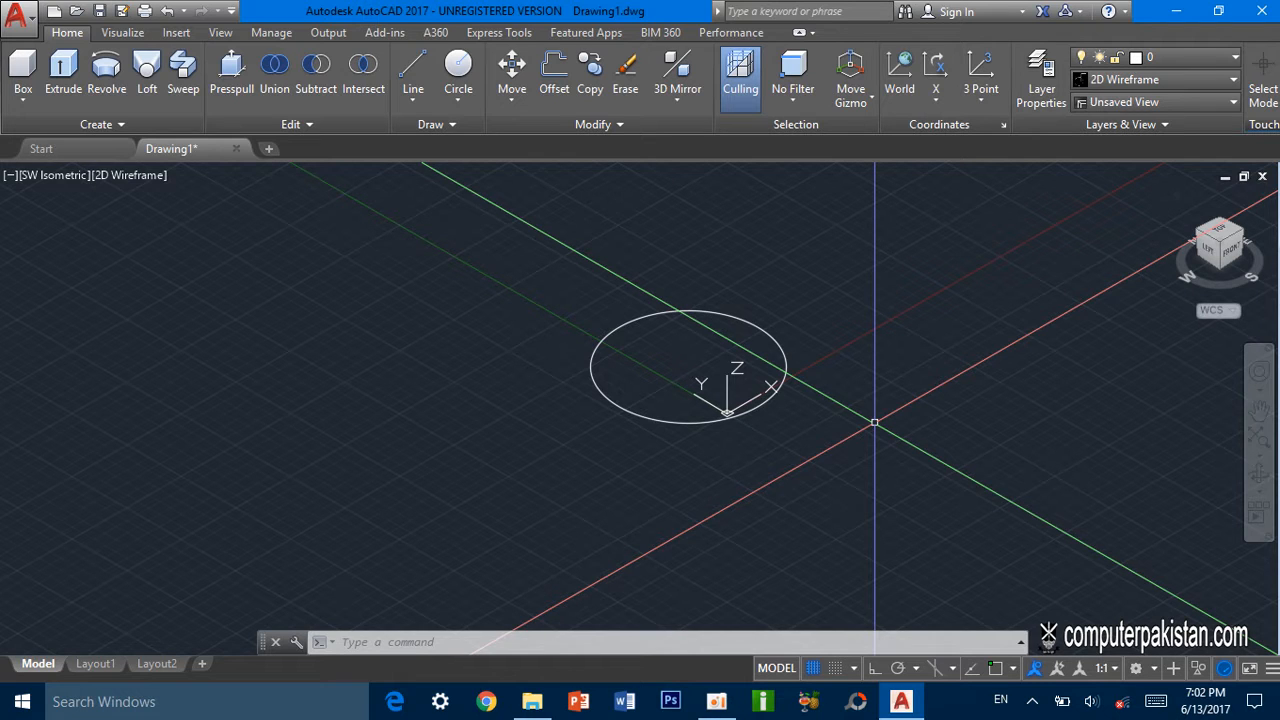
scroll(875, 423, up, 3)
scroll(875, 423, down, 2)
mouse_move(874, 423)
middle_down()
mouse_move(1115, 560)
mouse_move(1106, 566)
mouse_move(1105, 545)
middle_up()
scroll(1106, 551, down, 2)
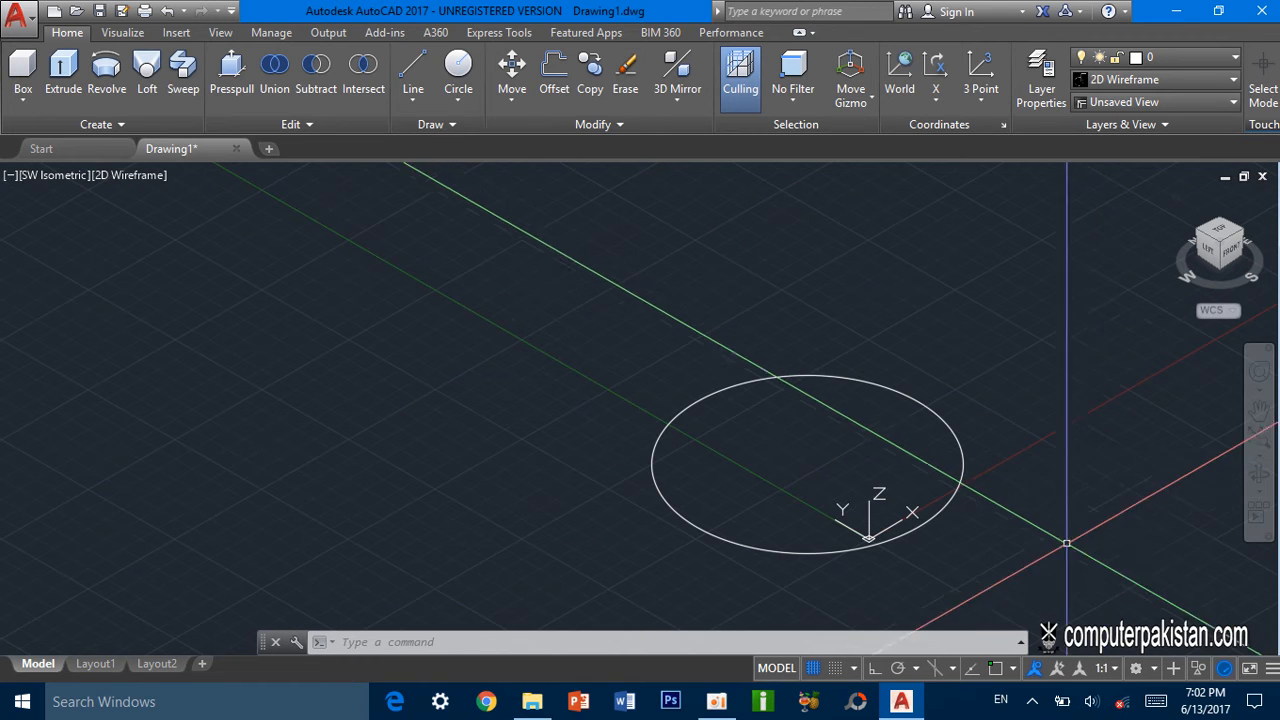
mouse_move(755, 472)
middle_down()
mouse_move(560, 397)
mouse_move(549, 379)
middle_up()
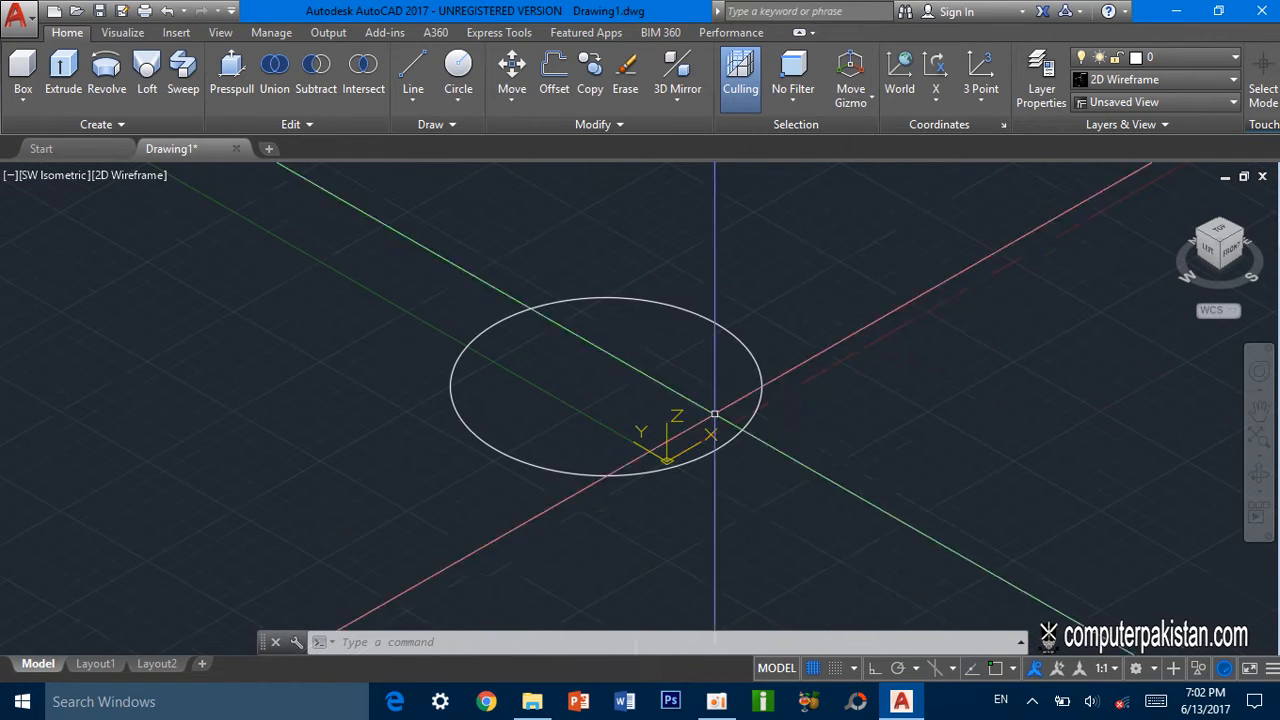
click(457, 72)
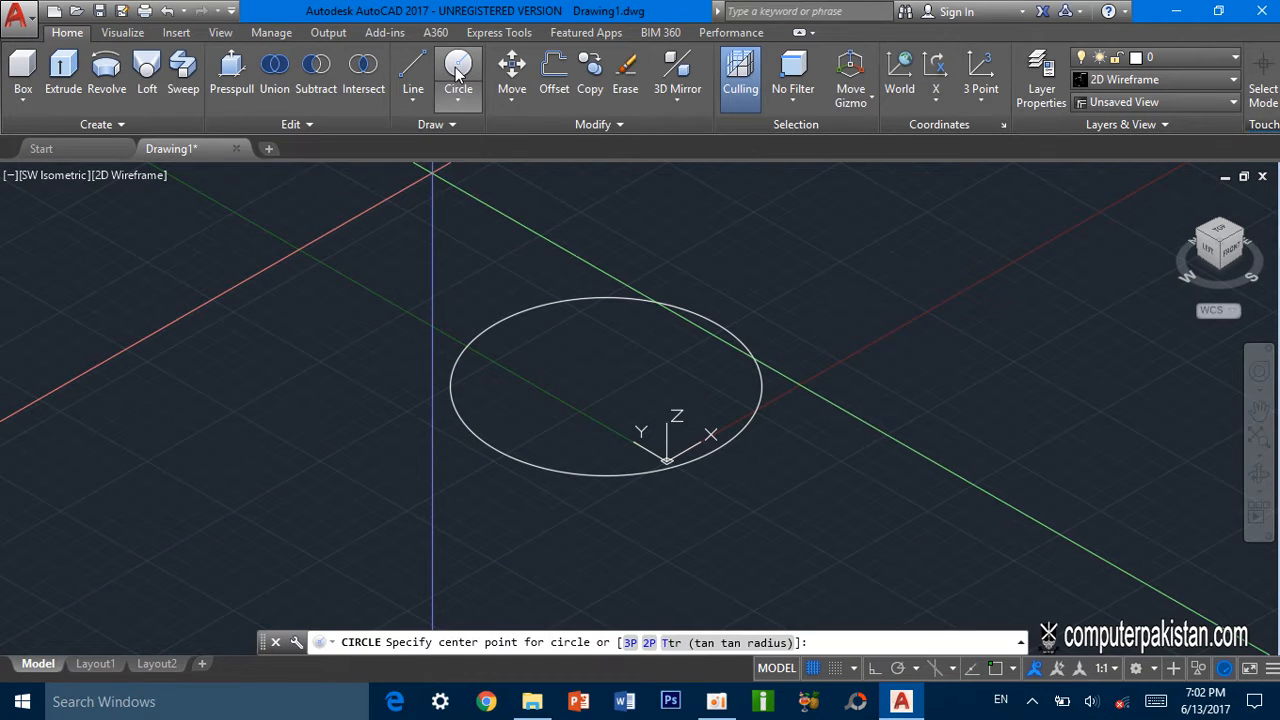
click(601, 366)
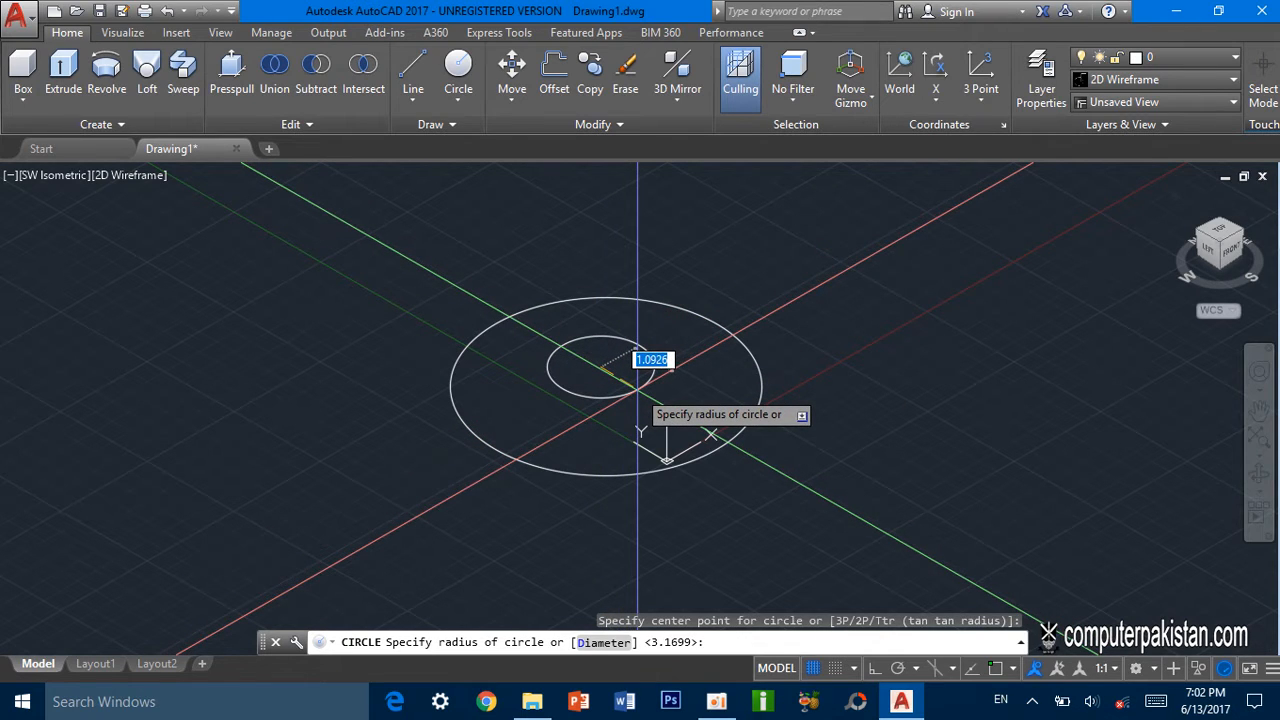
click(638, 387)
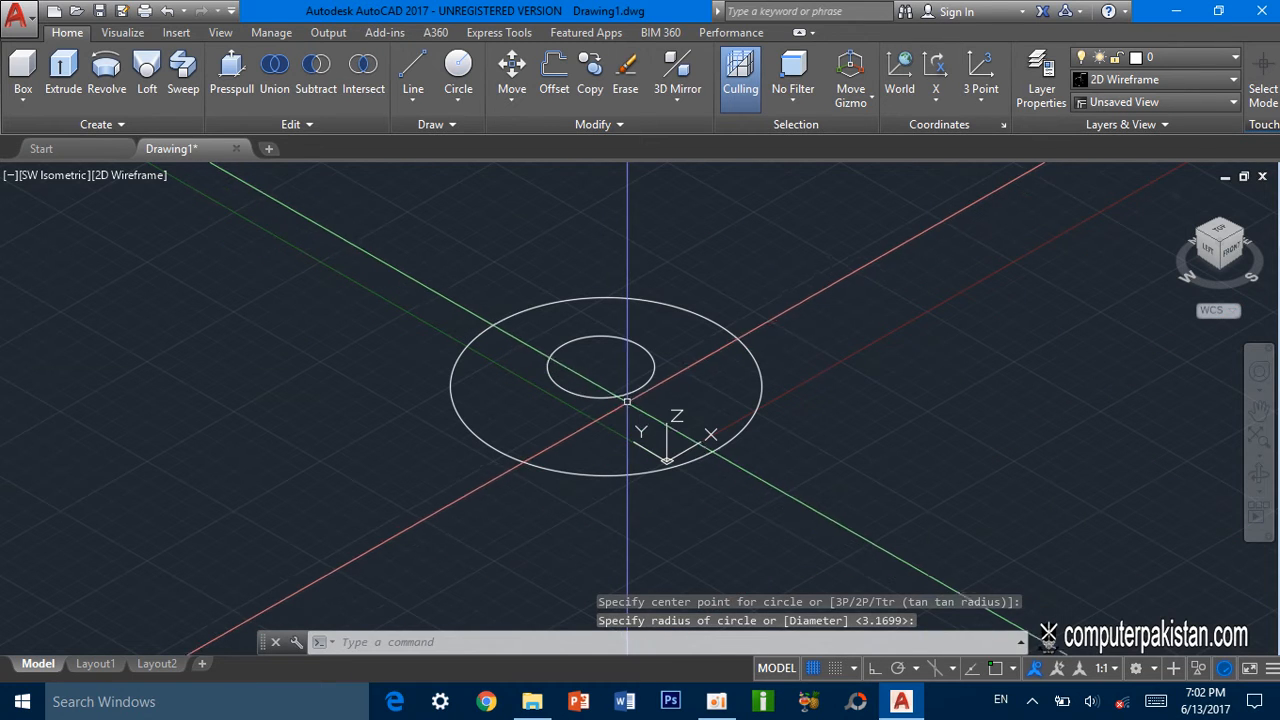
Move the small circle closer to the centre of the large circle.
click(627, 395)
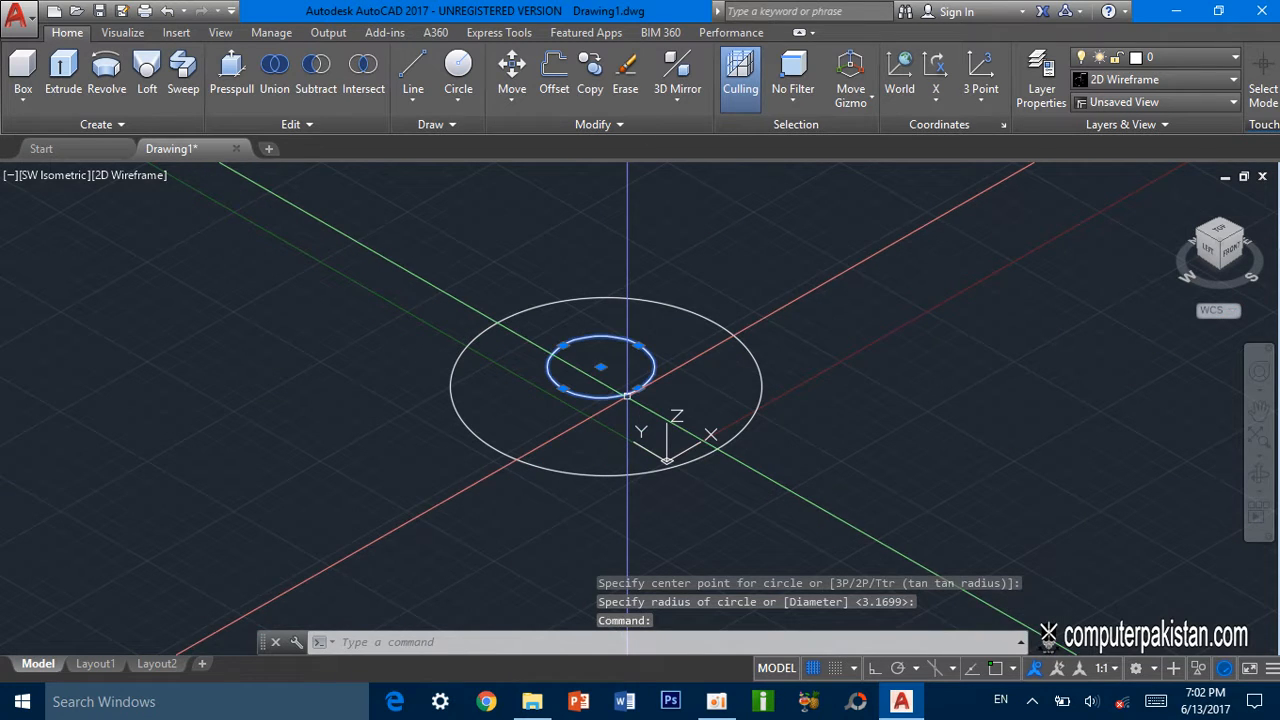
click(511, 70)
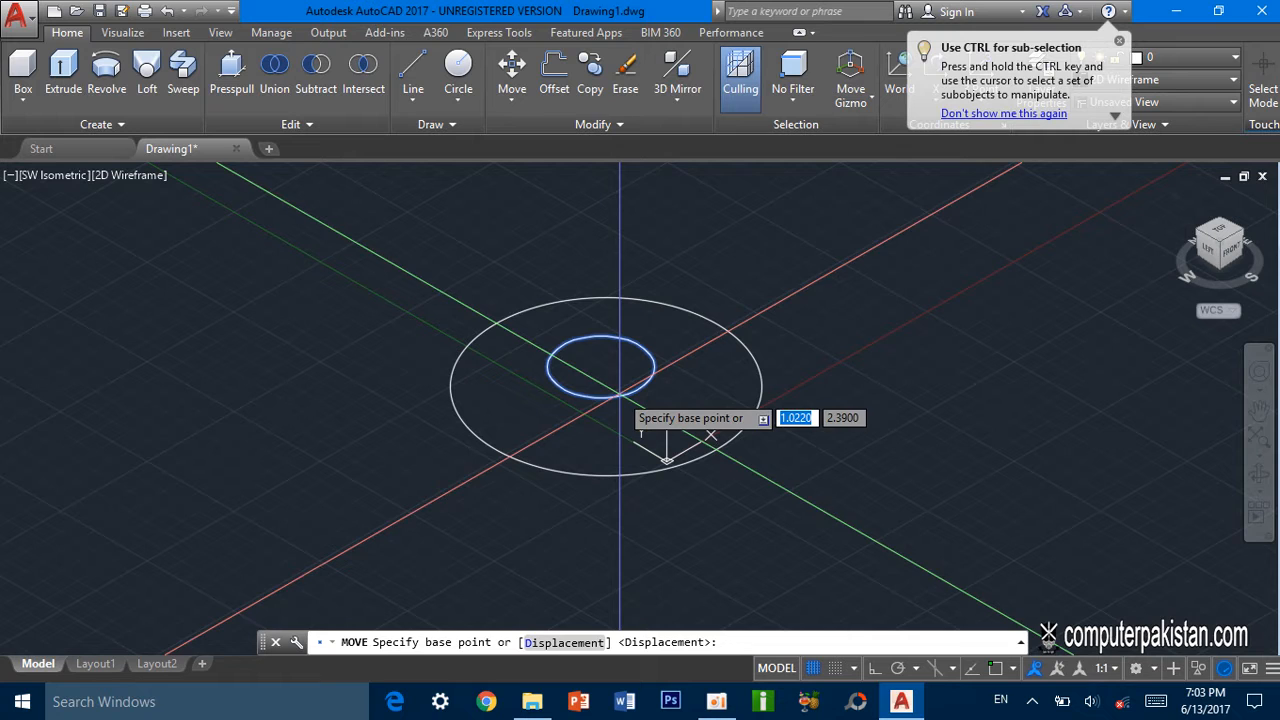
click(618, 393)
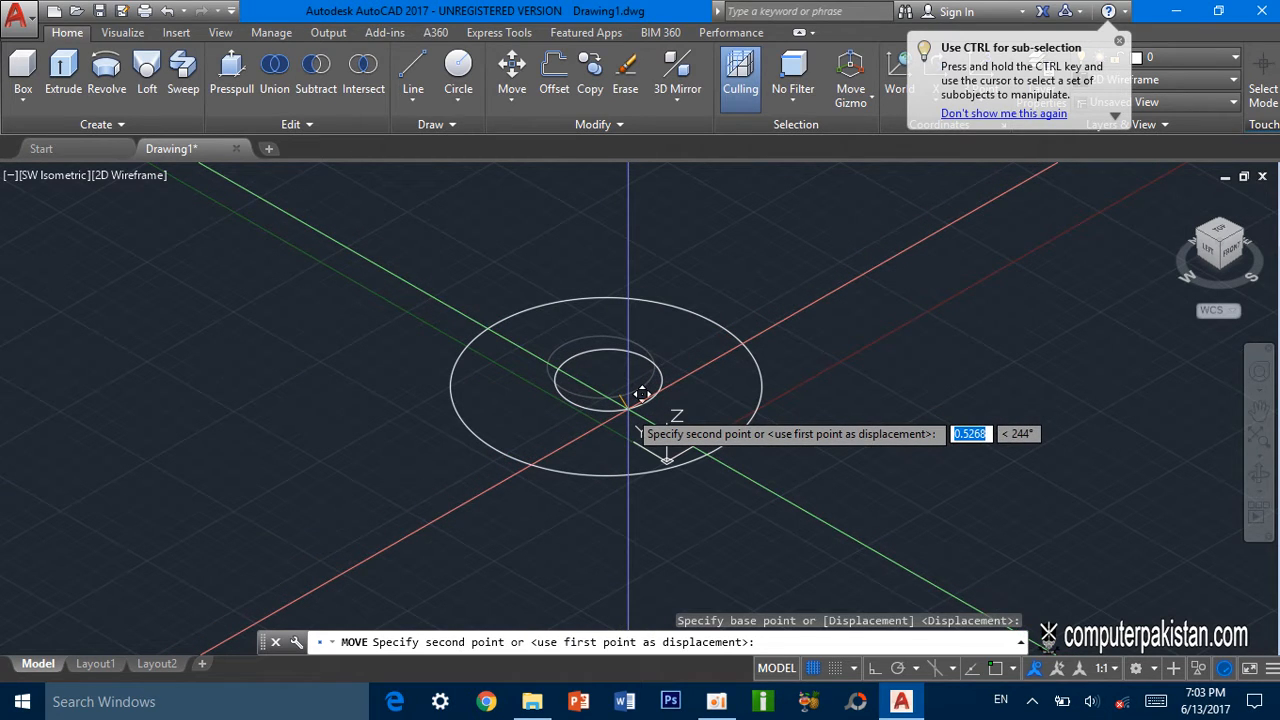
click(641, 393)
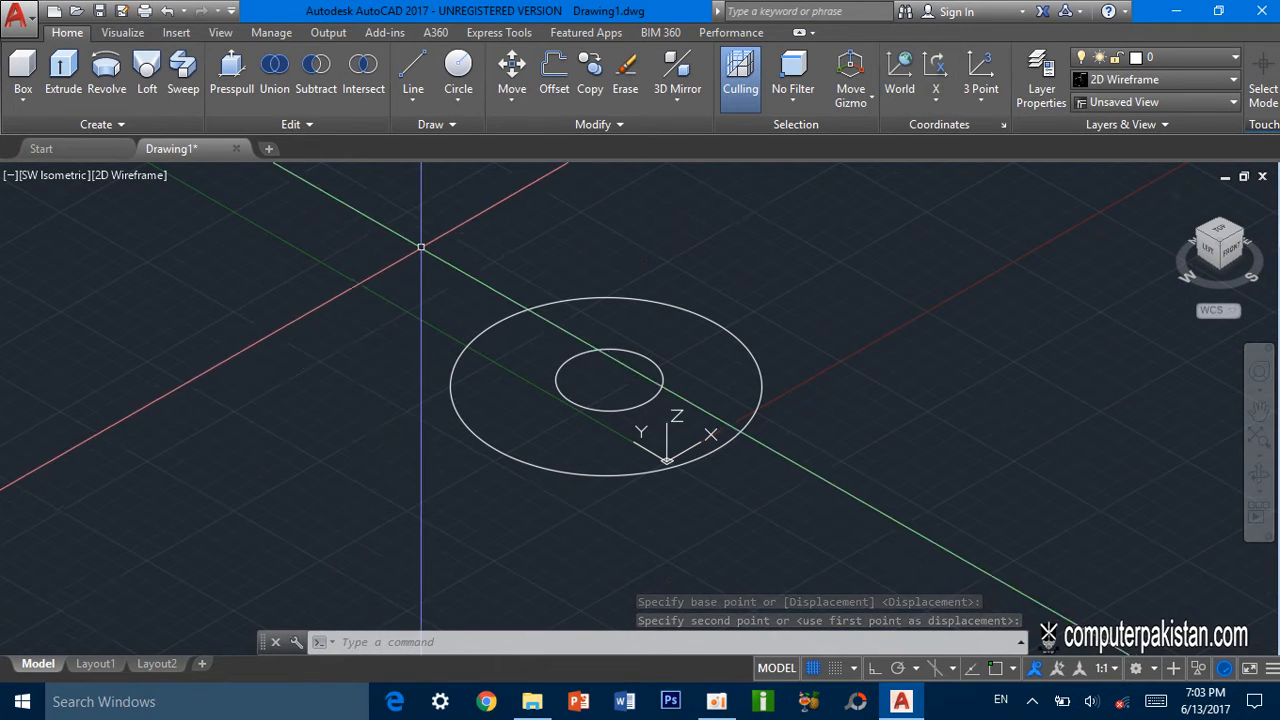
Move both circles together about 2 units away from the origin.
click(421, 240)
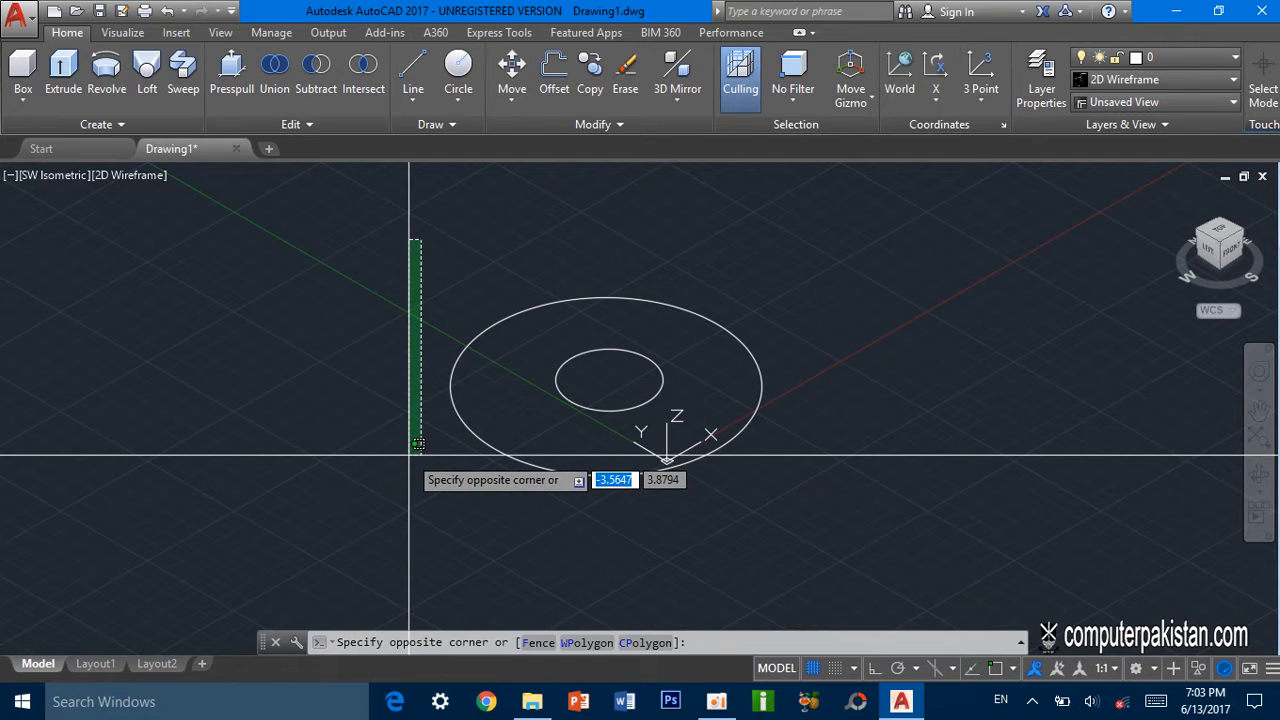
click(416, 385)
click(836, 265)
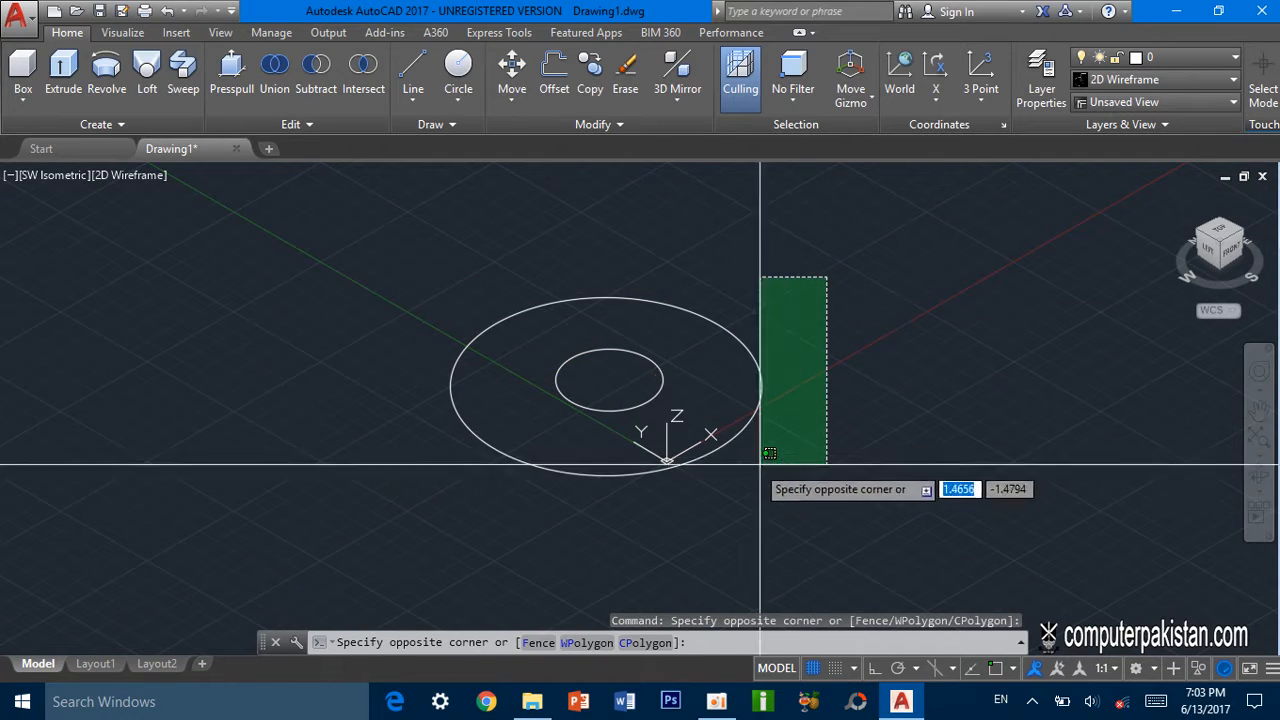
click(437, 490)
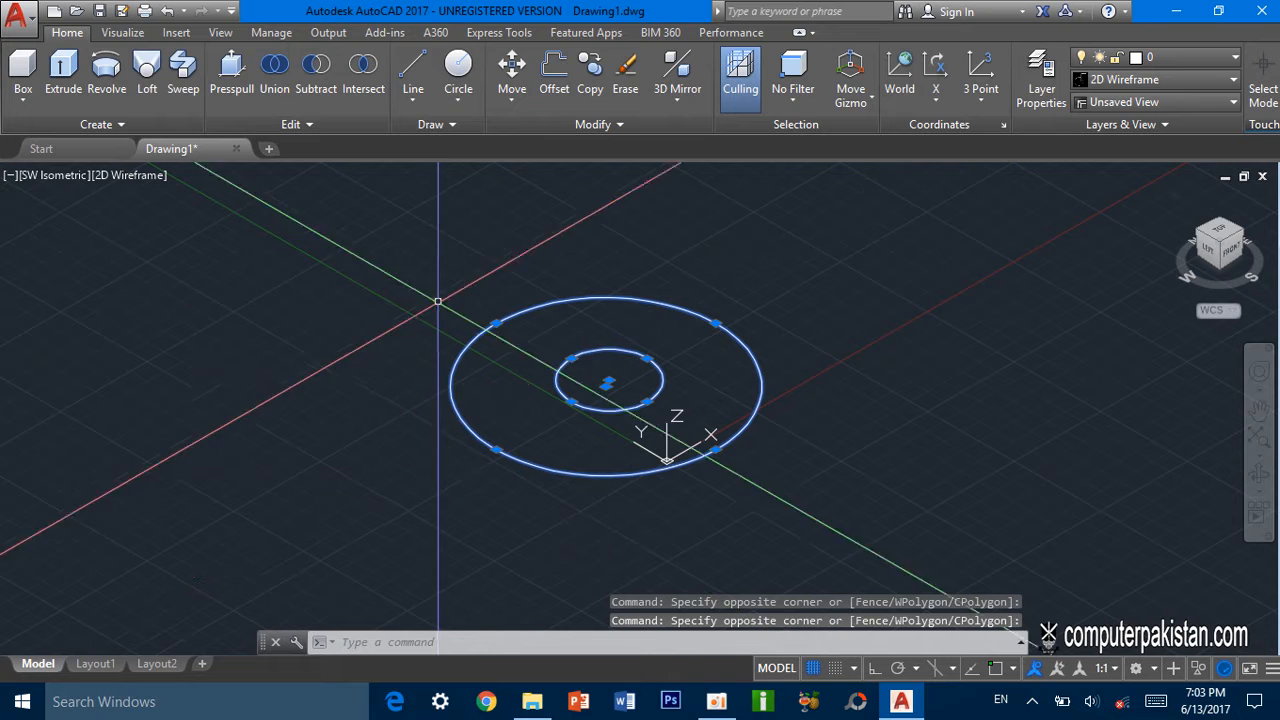
click(509, 72)
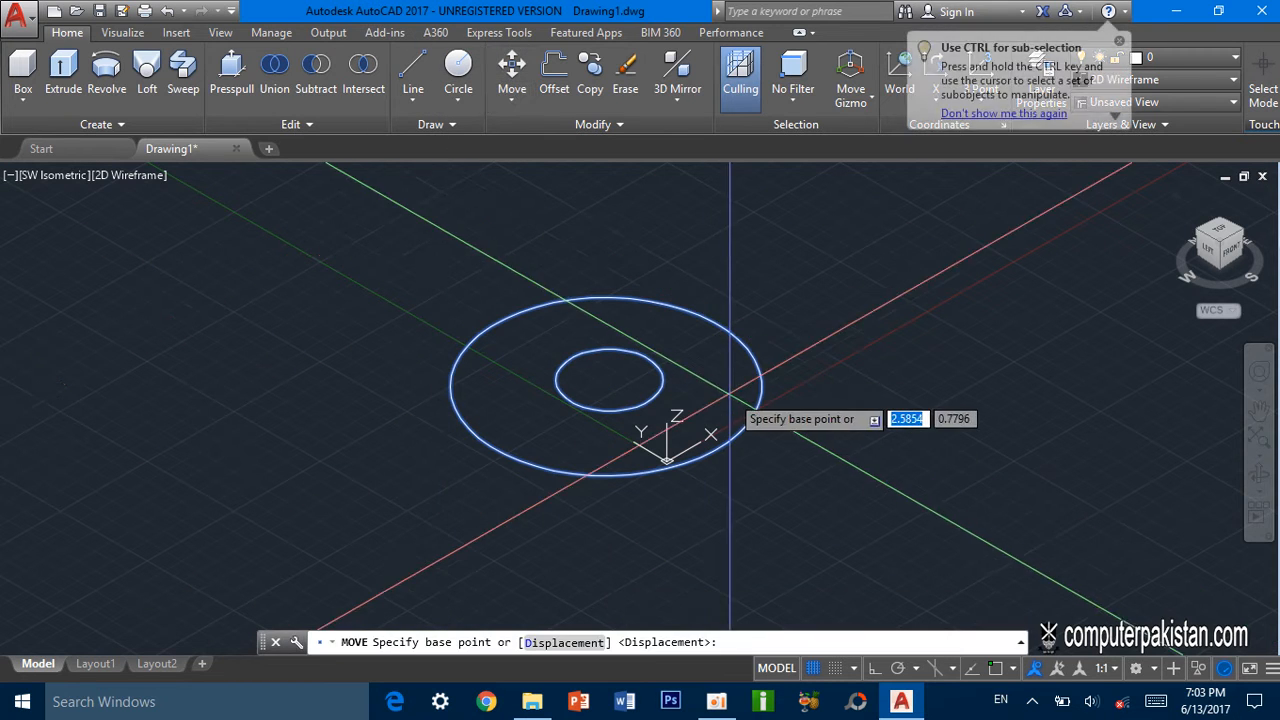
click(760, 388)
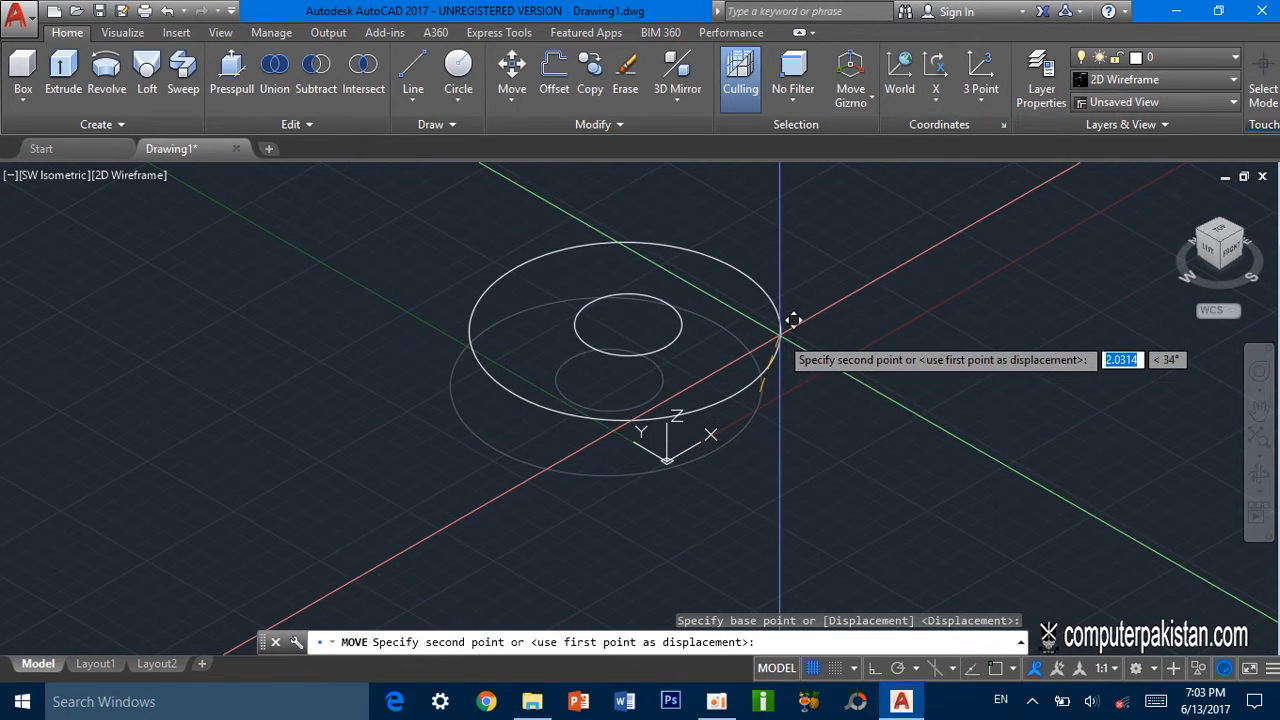
click(780, 328)
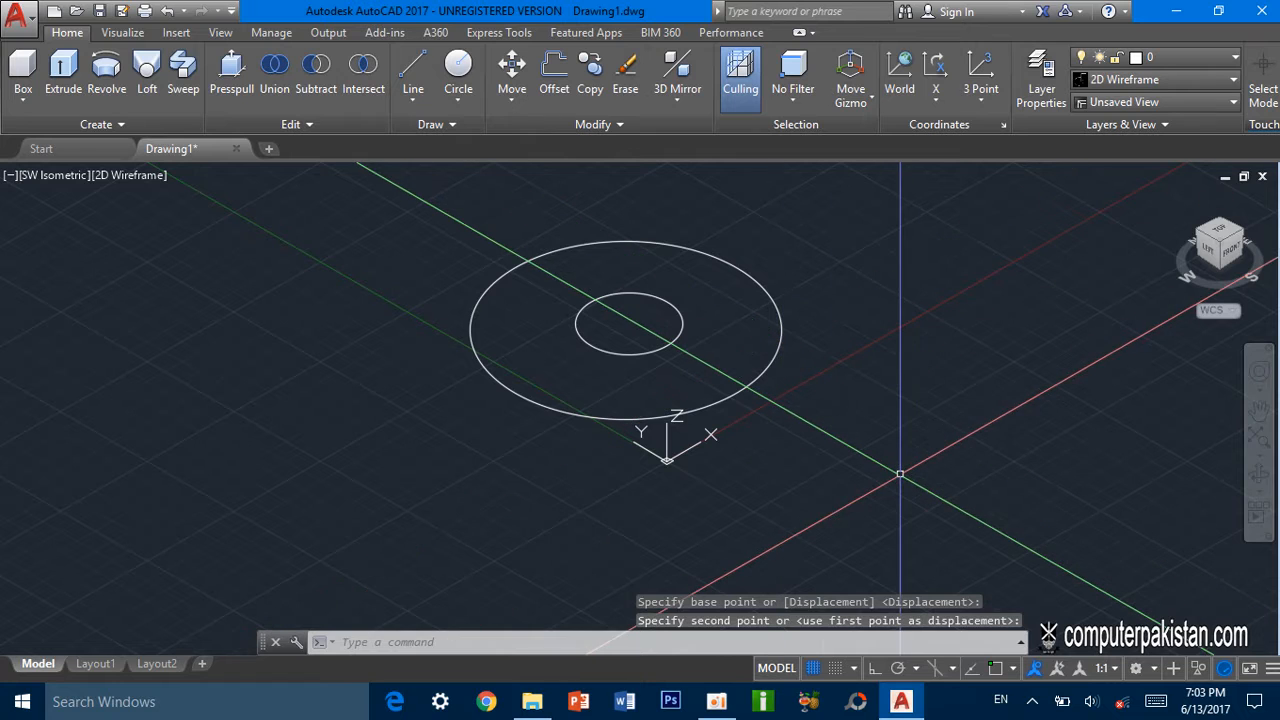
Extrude both circles upward together as solids to form two nested cylinders of equal height.
scroll(900, 474, down, 2)
middle_drag(826, 394, 743, 406)
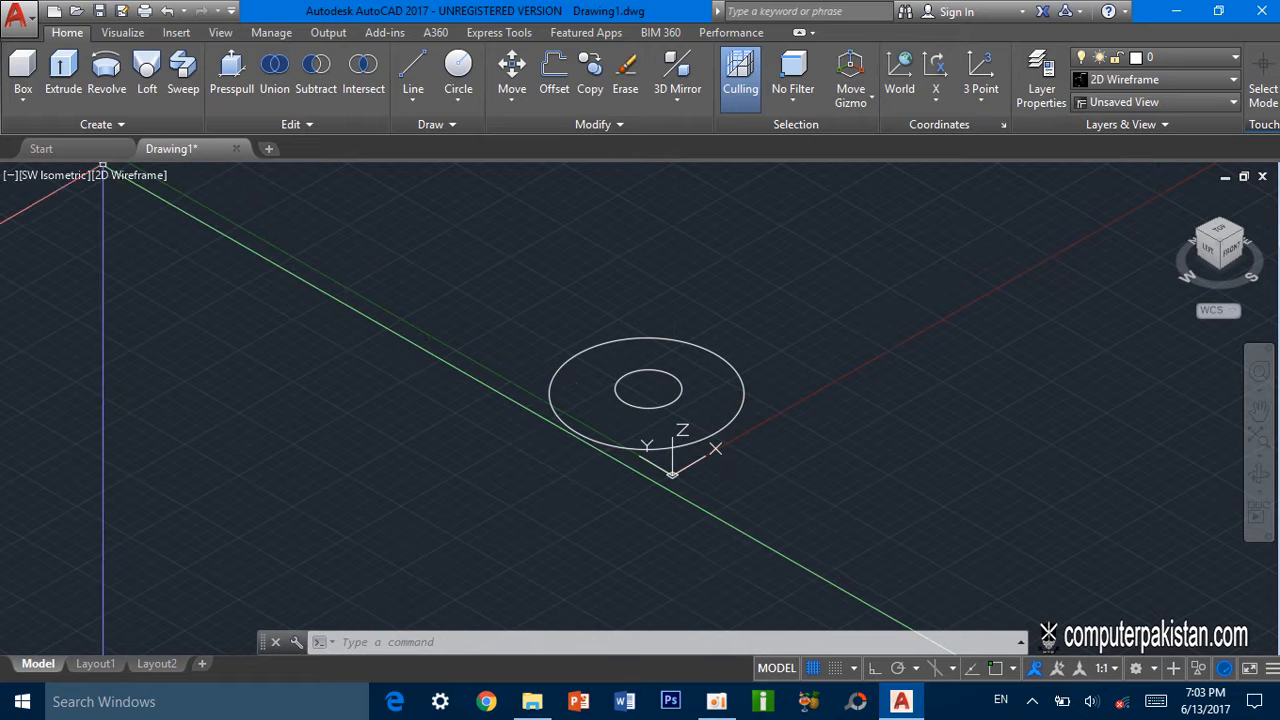
click(57, 75)
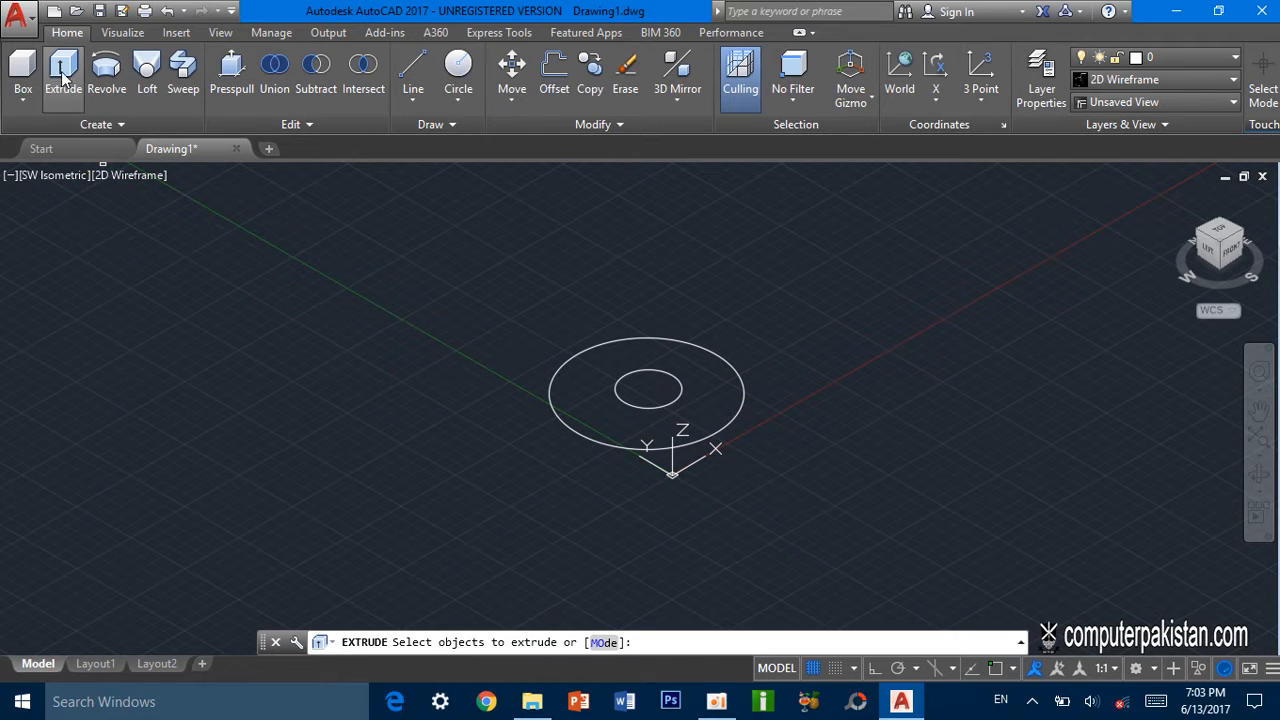
click(802, 293)
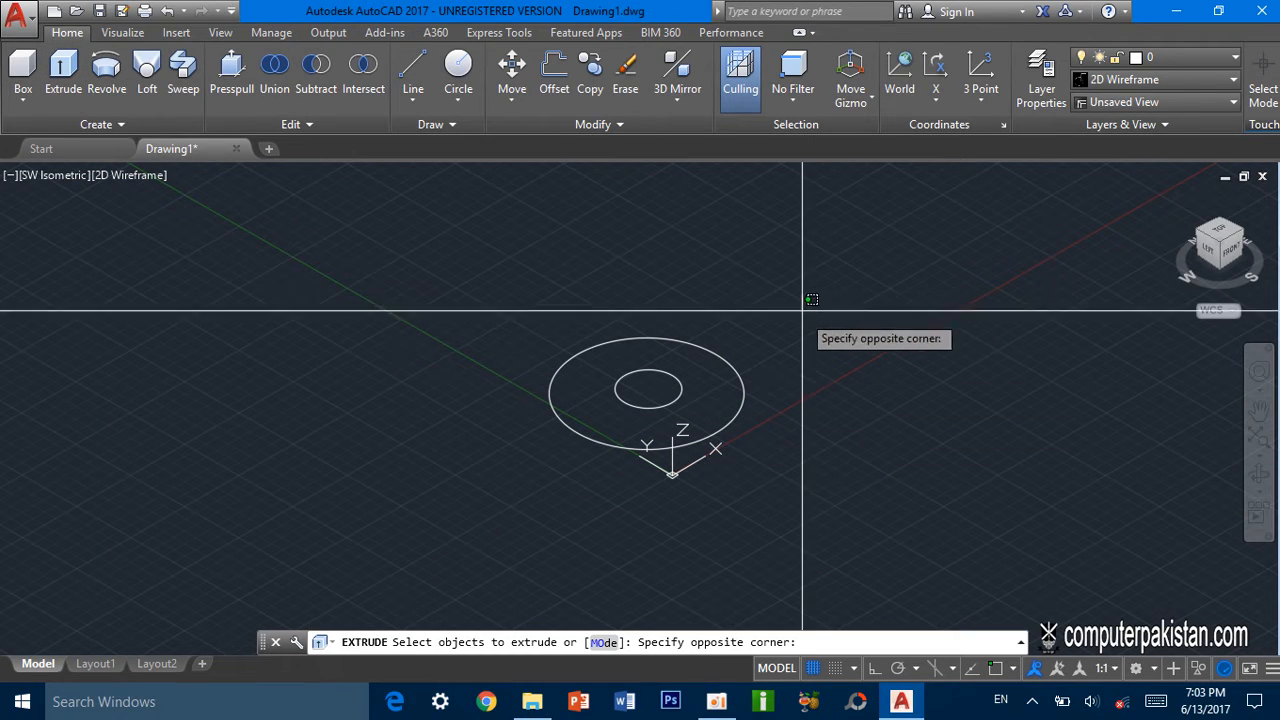
click(490, 500)
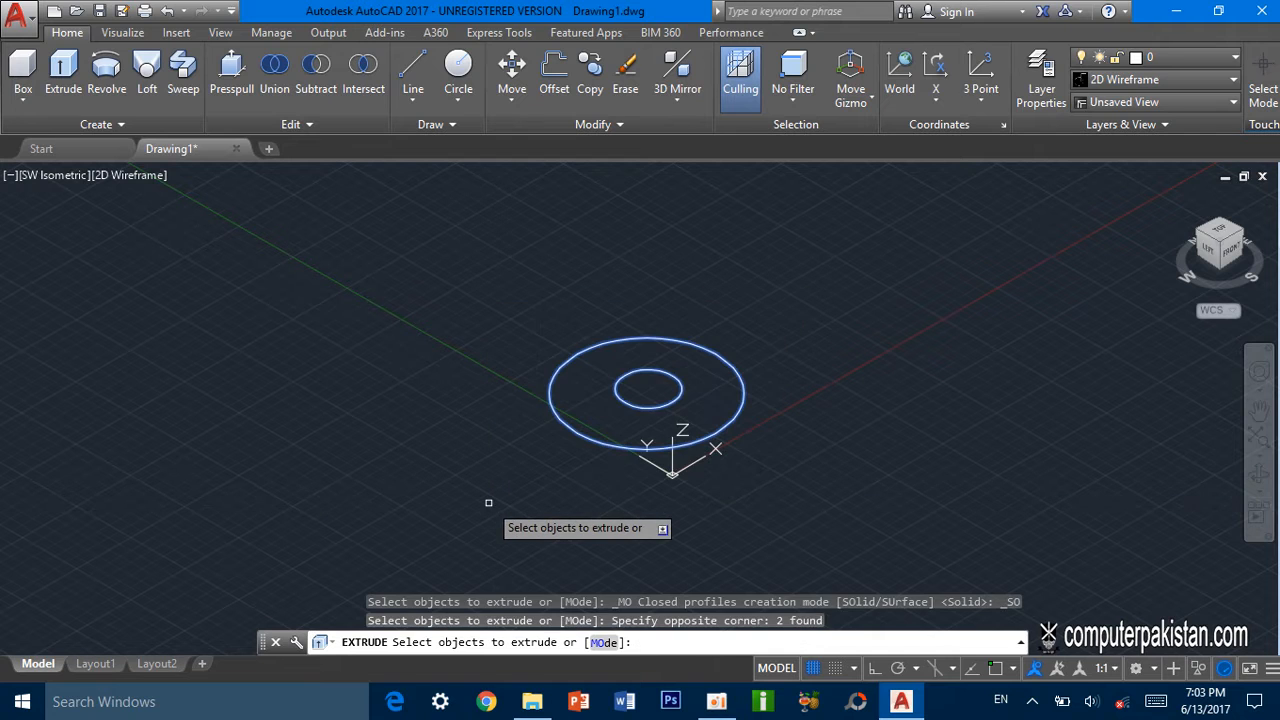
key(Return)
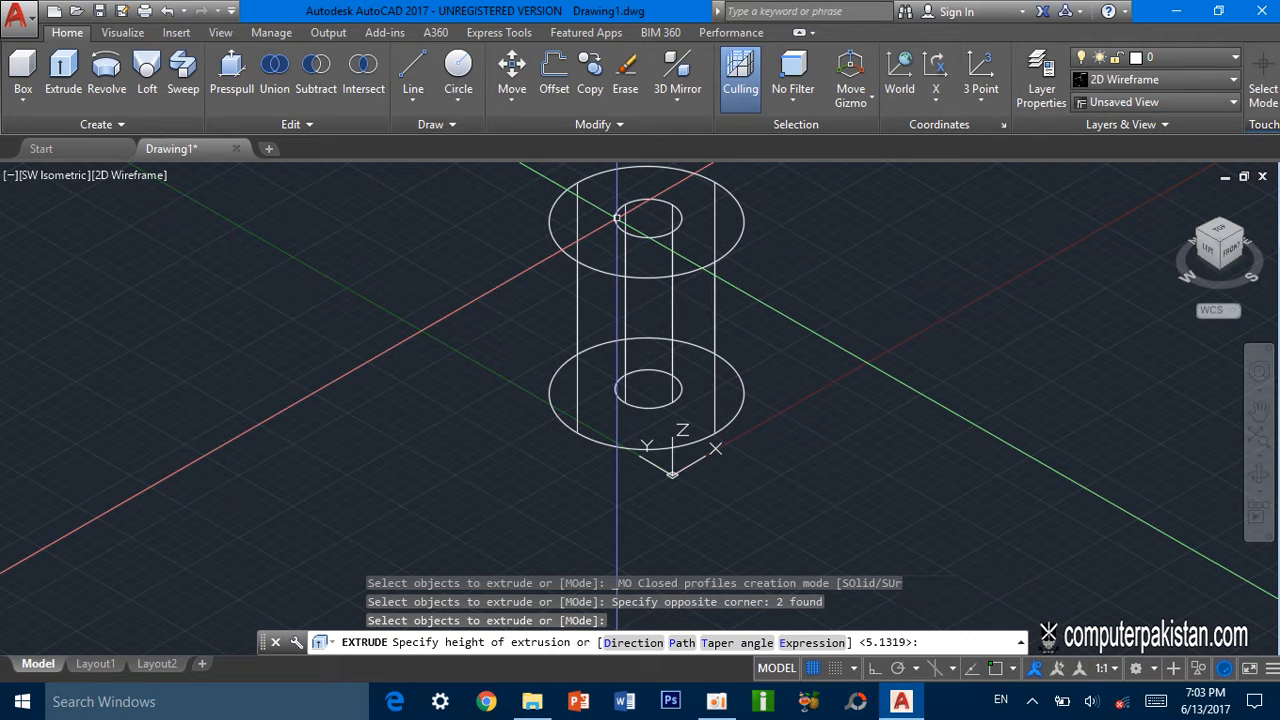
click(616, 284)
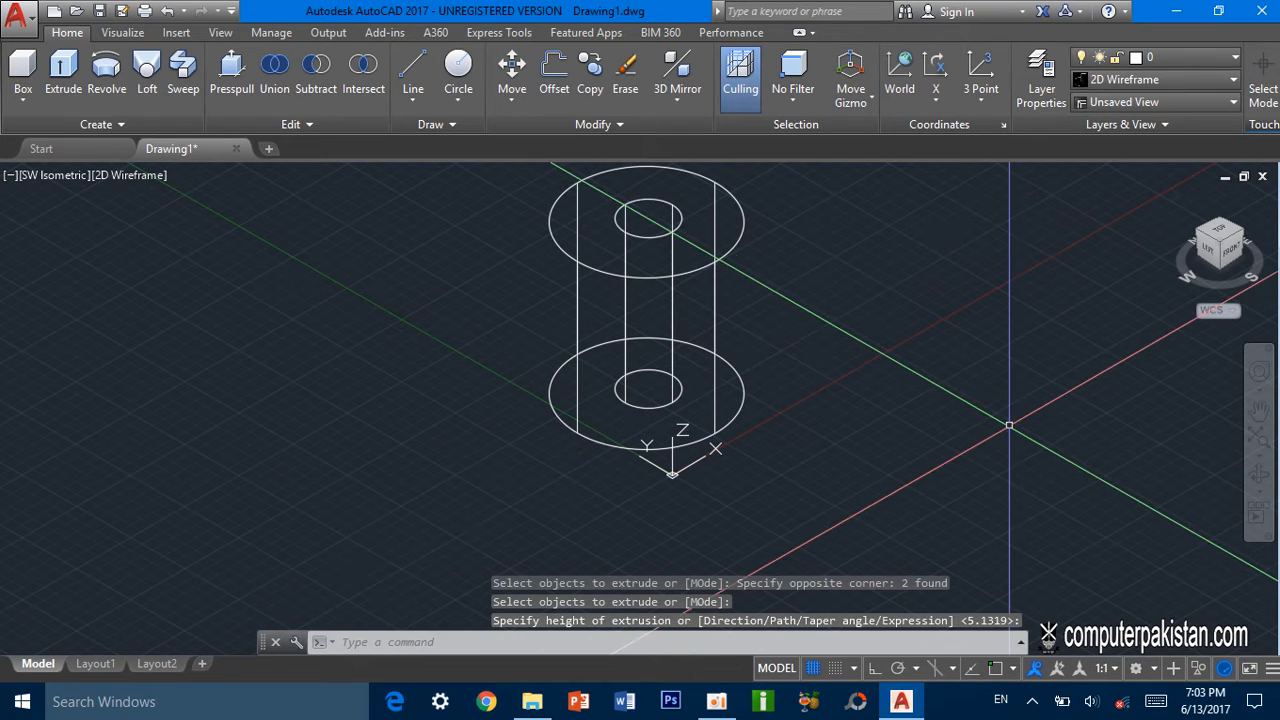
middle_drag(1009, 425, 944, 520)
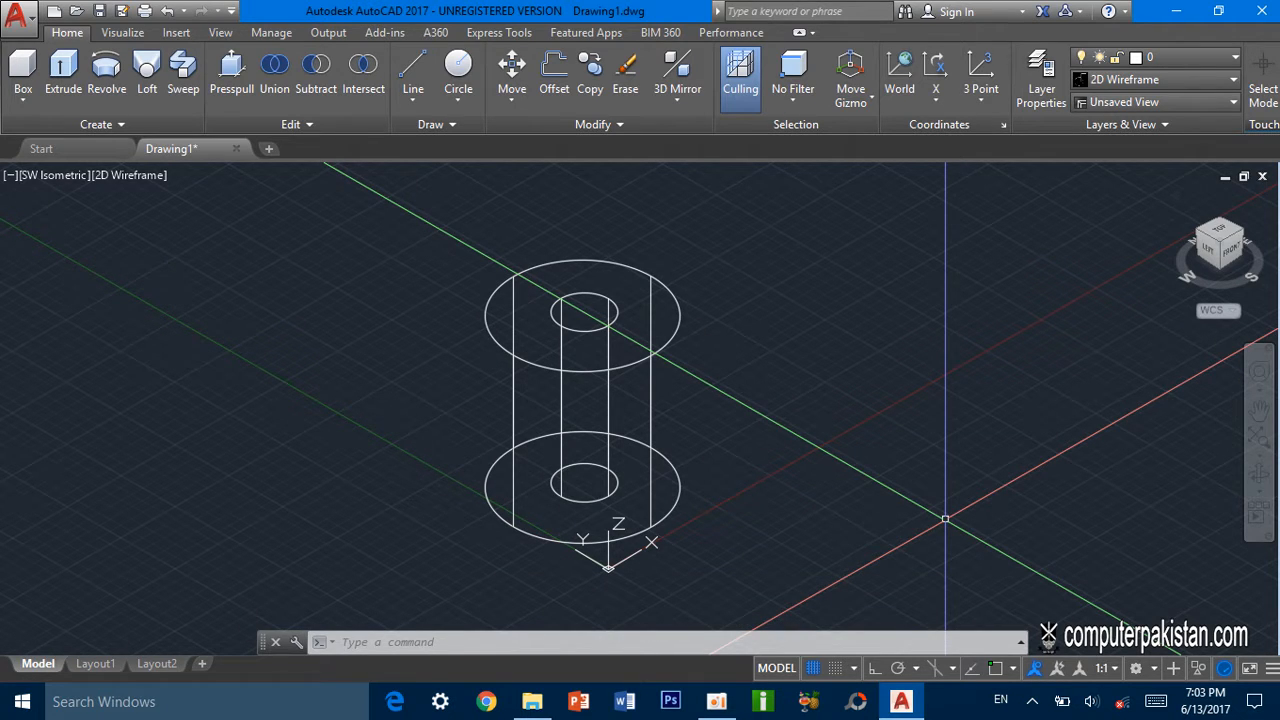
Draw a separate circle with a radius of about 4.04 units beside the nested cylinders.
click(456, 66)
click(881, 366)
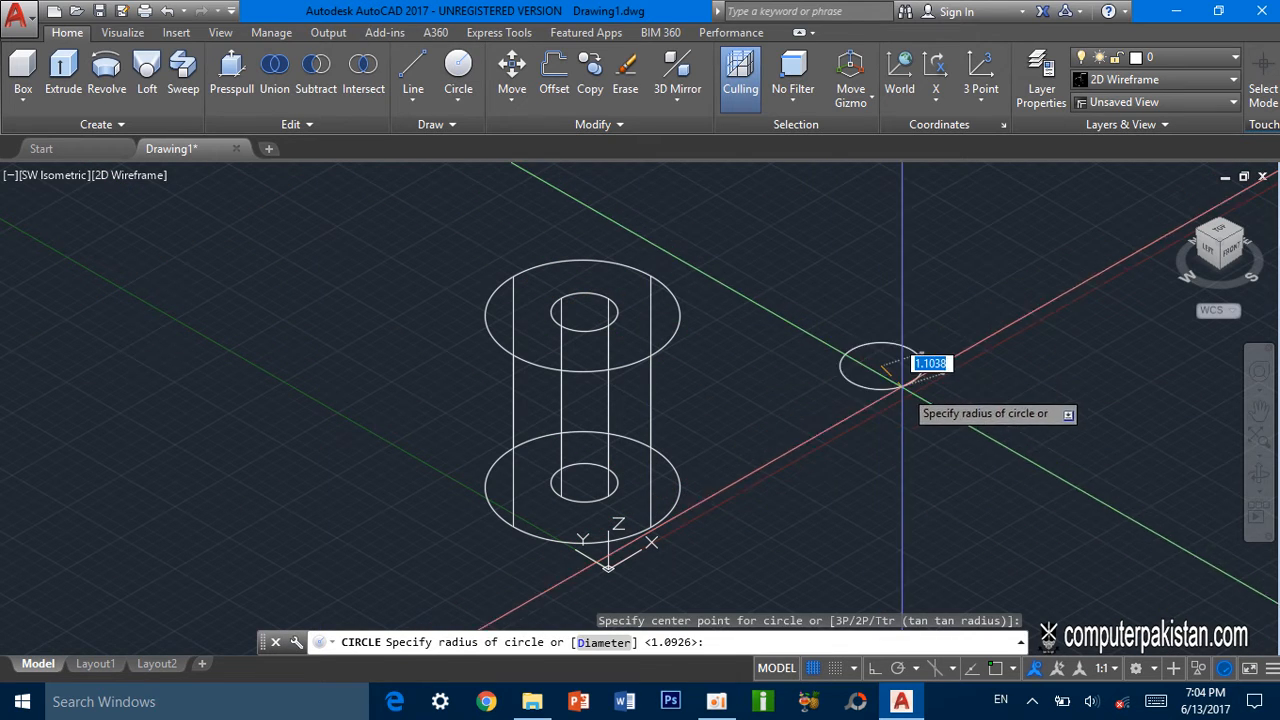
click(925, 432)
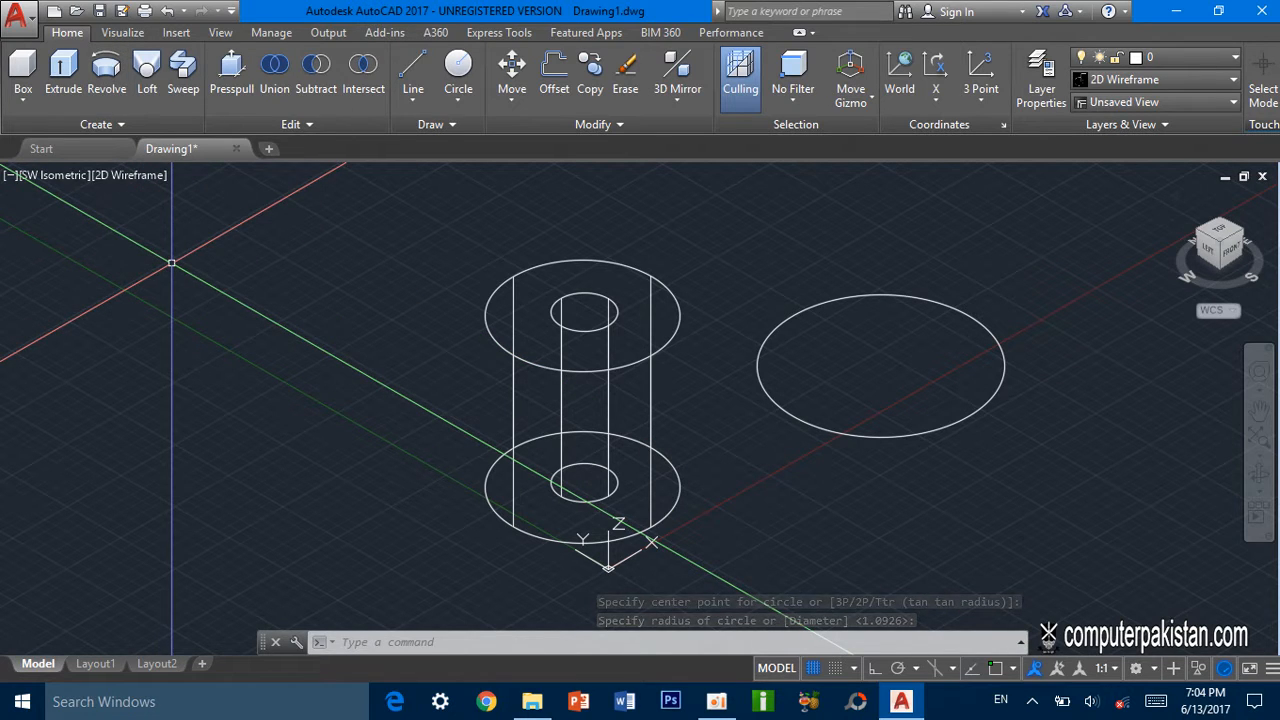
Extrude the separate circle upward into a solid cylinder slightly shorter than the nested cylinders.
click(78, 66)
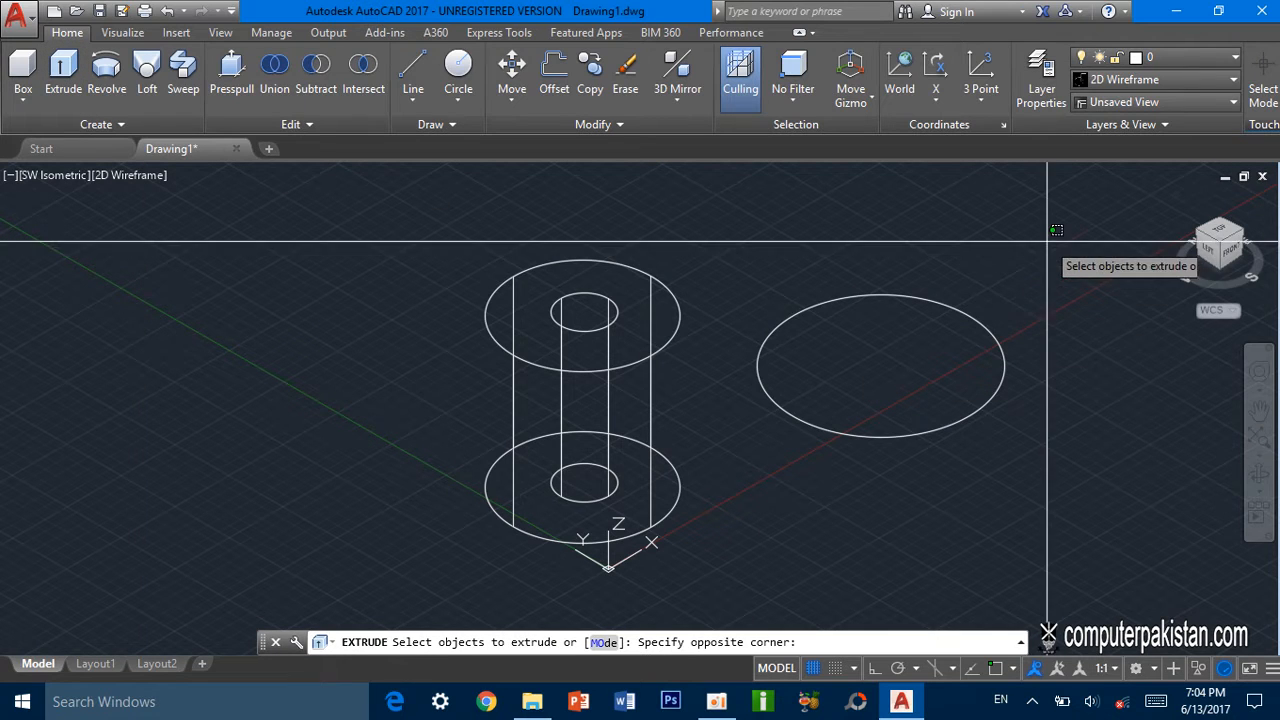
click(759, 485)
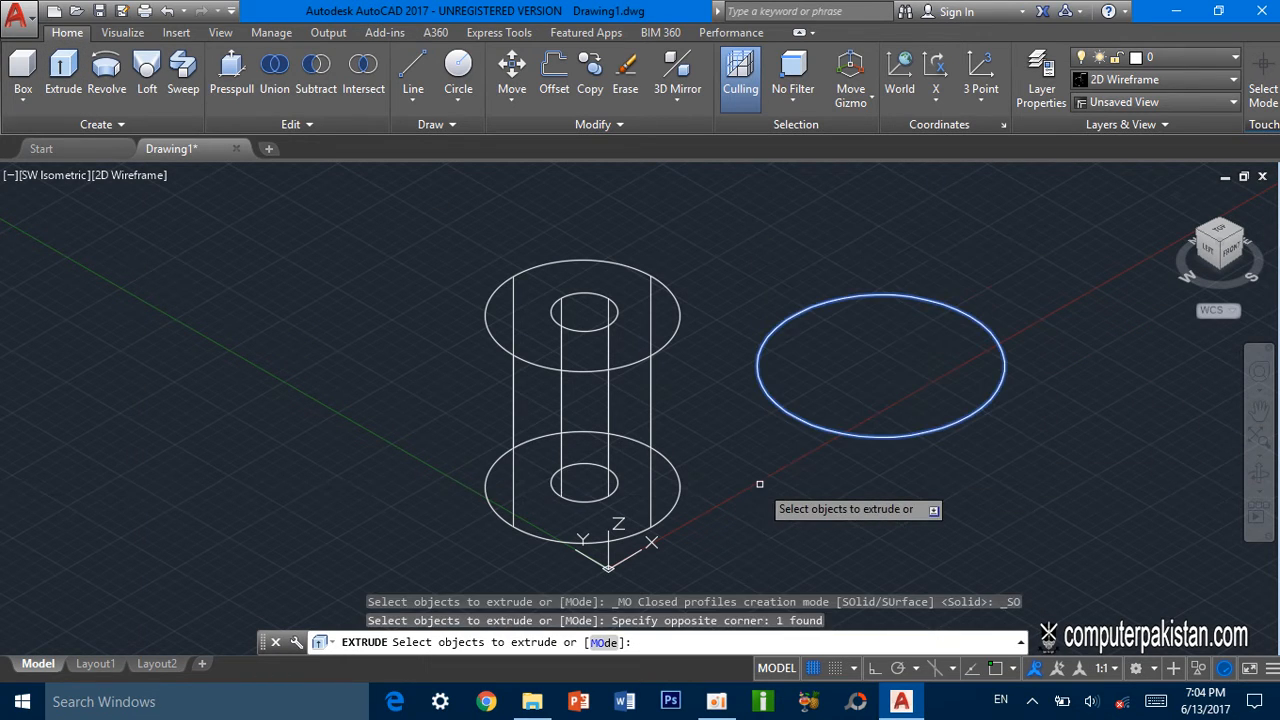
key(Return)
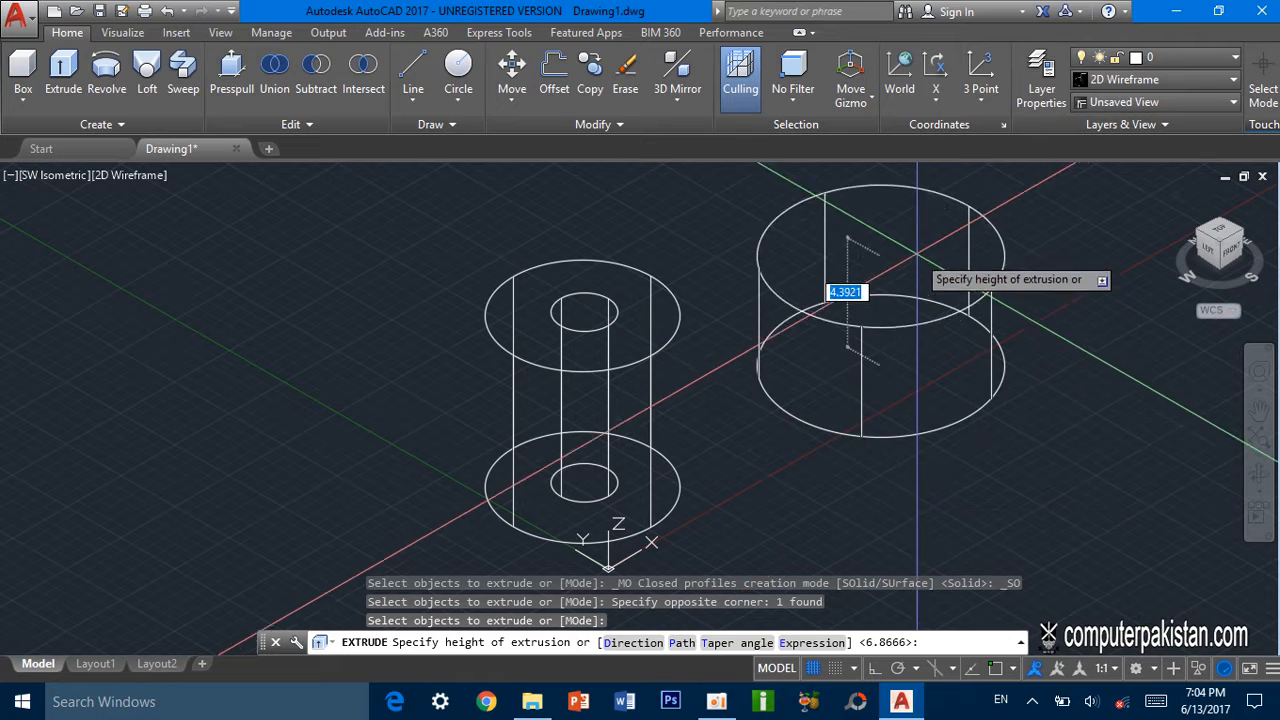
click(845, 272)
Change the visual style of the model view to Shades of Gray.
middle_drag(1025, 437, 817, 495)
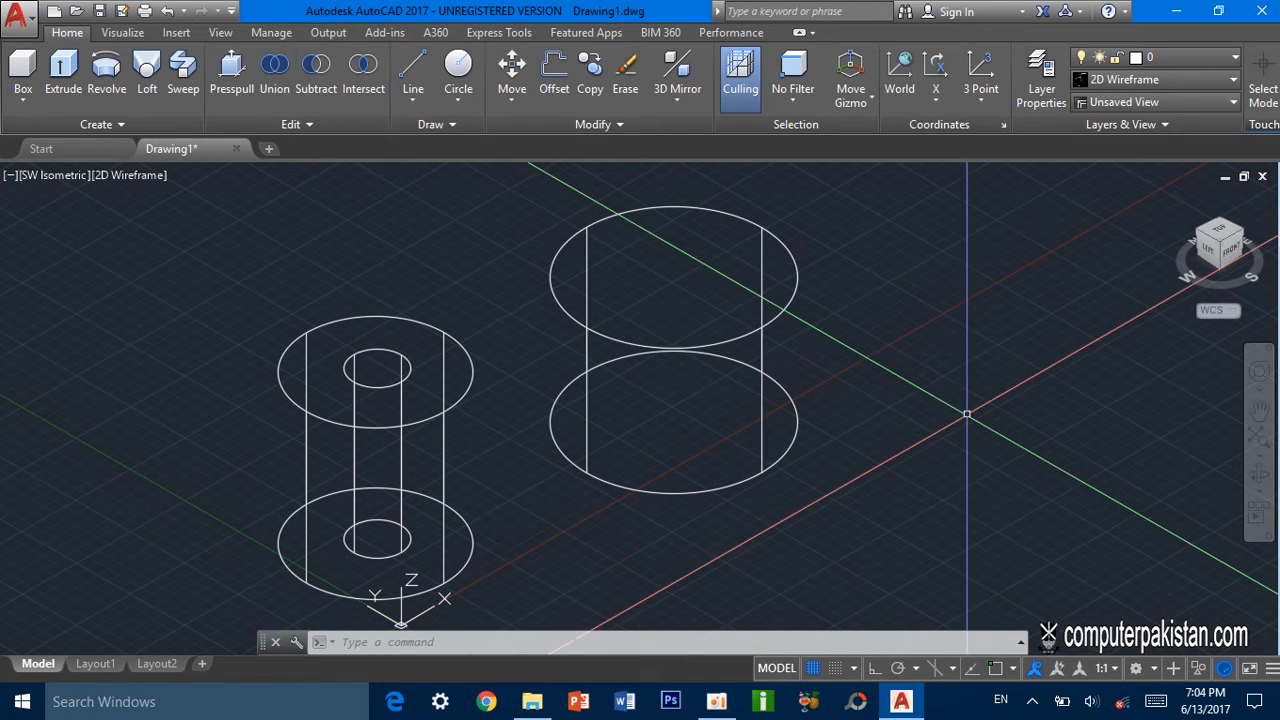
shift+middle_drag(952, 416, 923, 432)
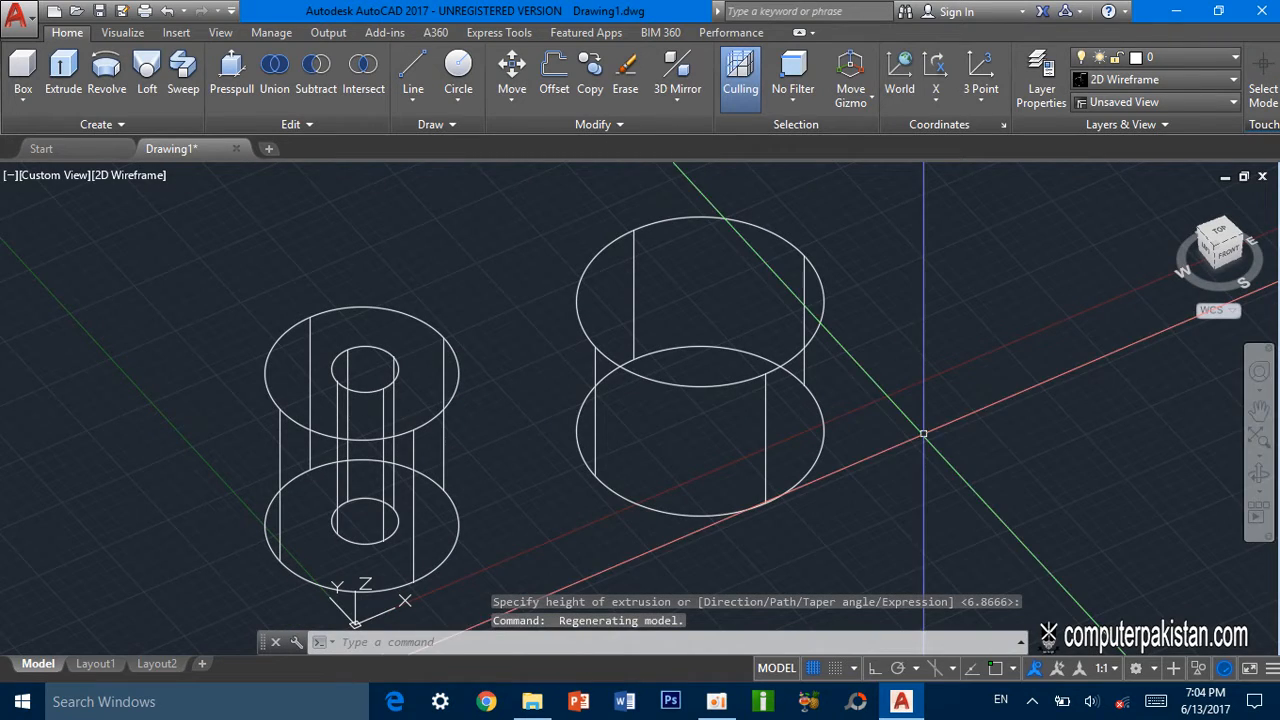
click(1177, 197)
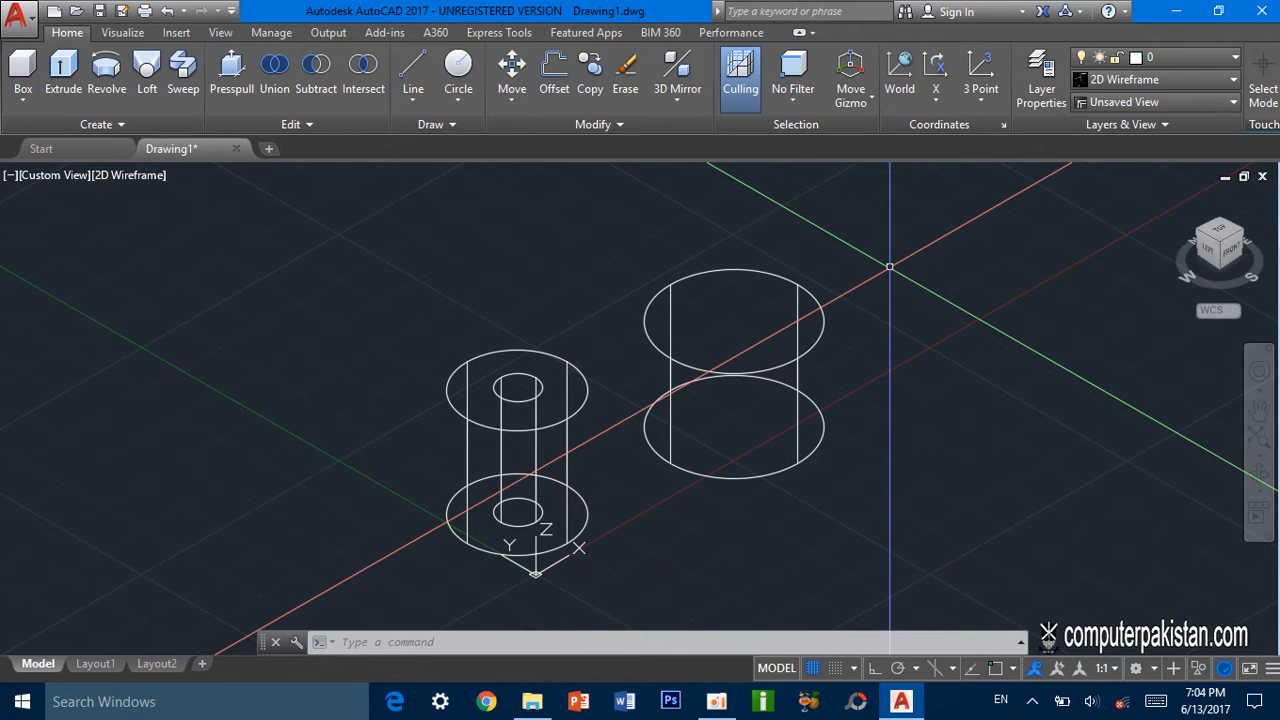
mouse_move(889, 267)
shift+middle_down()
mouse_move(849, 360)
mouse_move(739, 360)
mouse_move(466, 294)
mouse_move(466, 354)
mouse_move(851, 343)
mouse_move(923, 249)
mouse_move(869, 306)
mouse_move(771, 266)
mouse_move(960, 289)
mouse_move(1189, 214)
mouse_move(906, 211)
mouse_move(899, 242)
mouse_move(846, 260)
mouse_move(897, 243)
shift+middle_up()
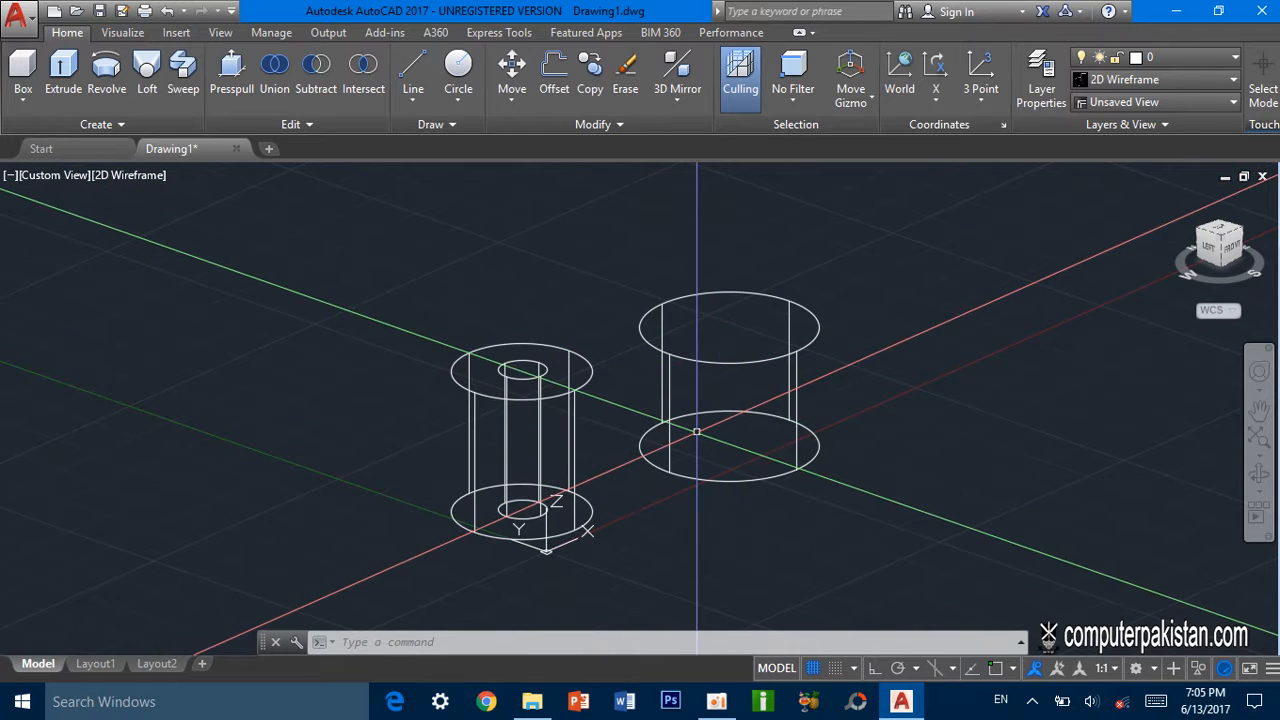
click(1236, 82)
click(1110, 188)
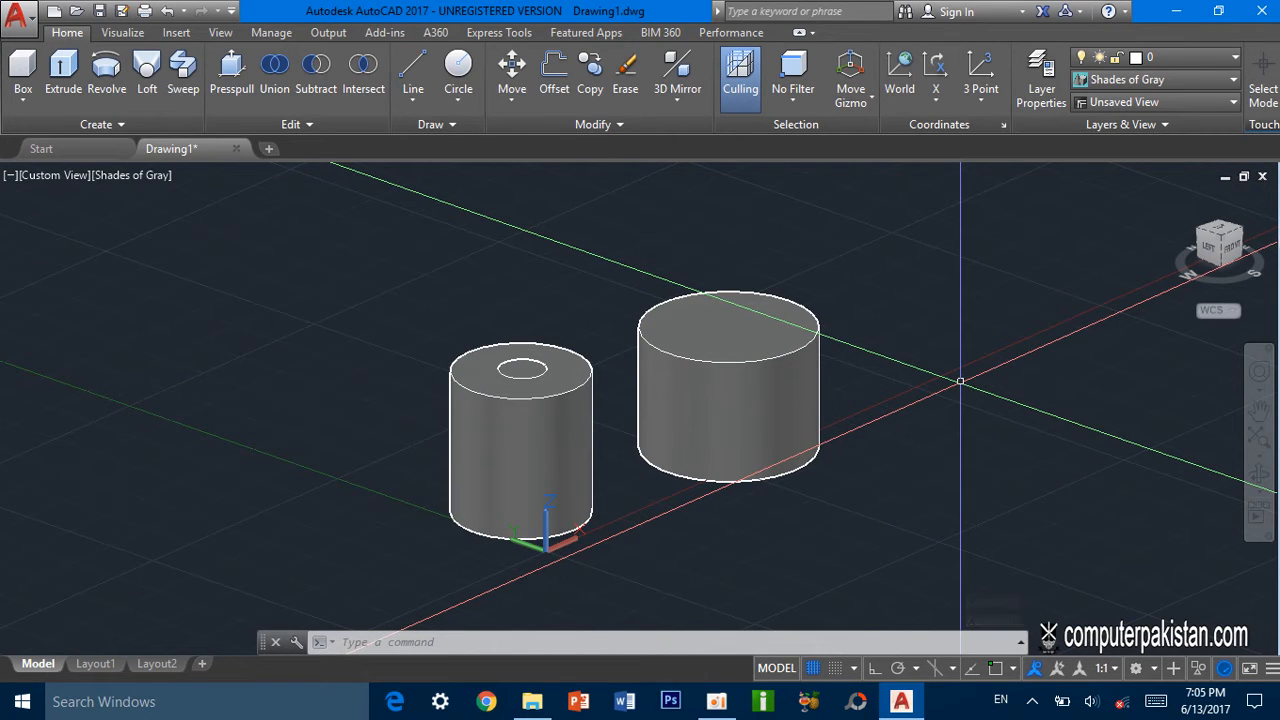
shift+middle_drag(960, 440, 960, 477)
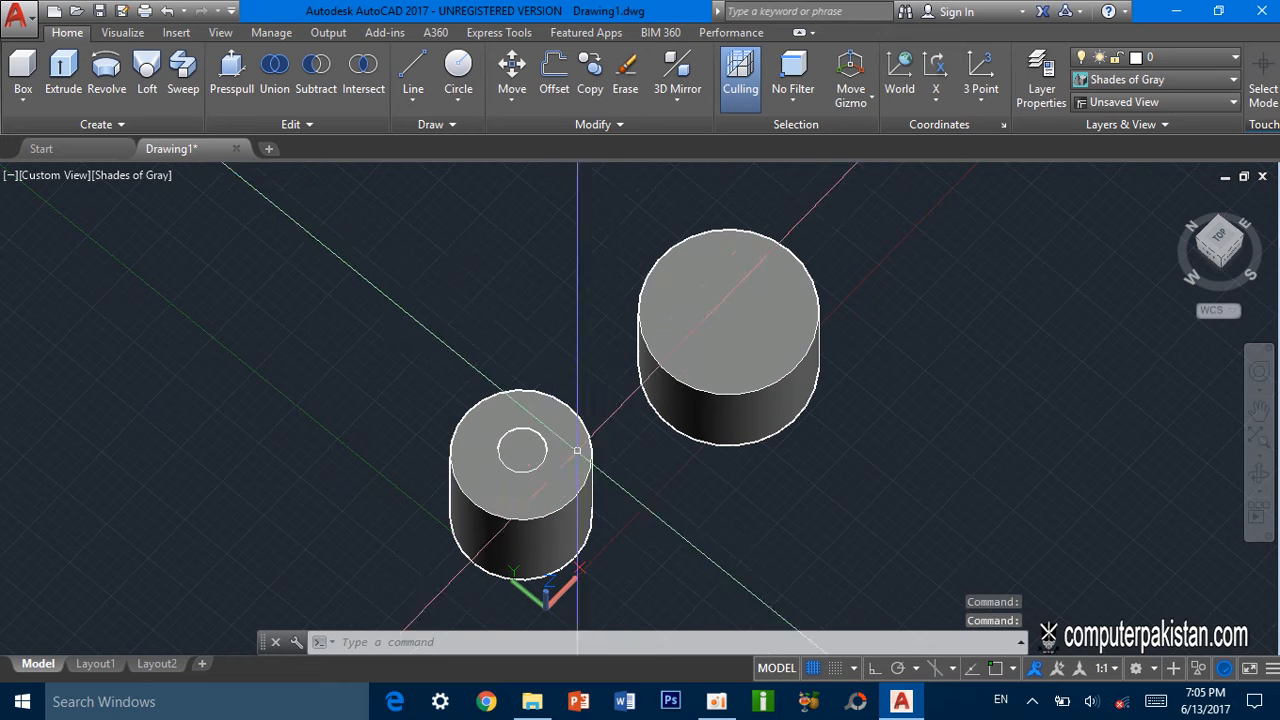
click(523, 459)
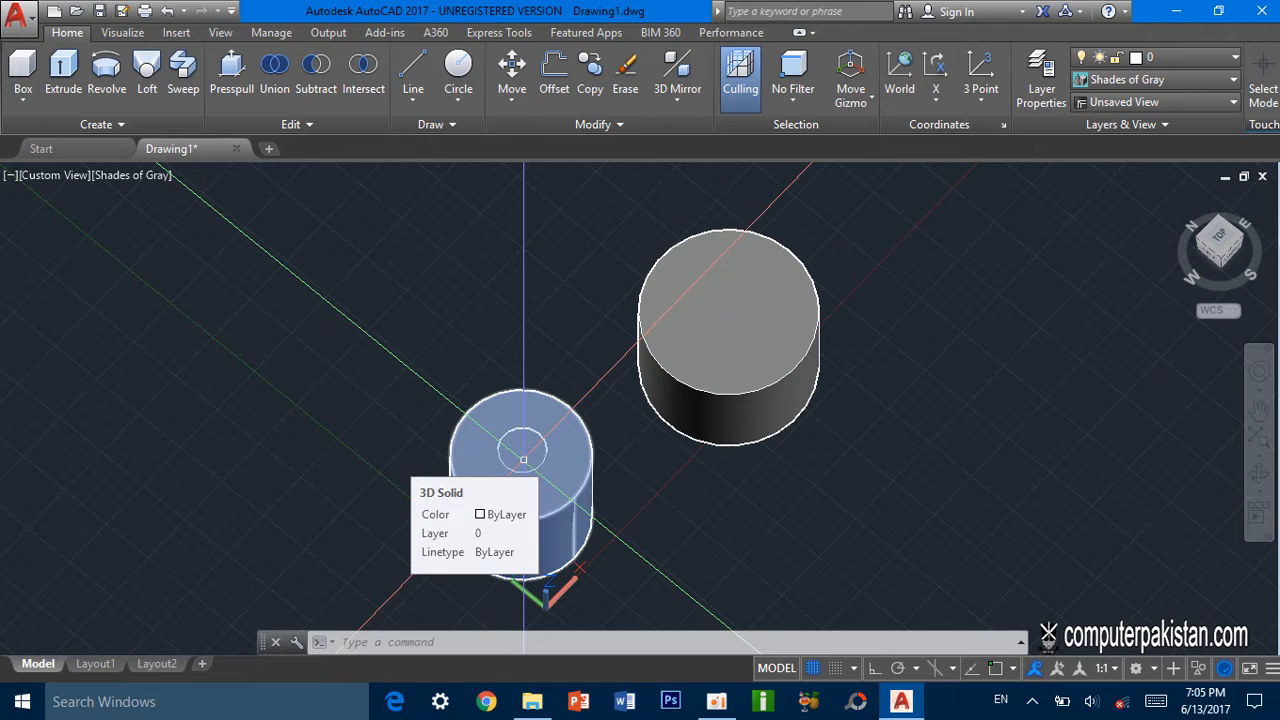
key(Escape)
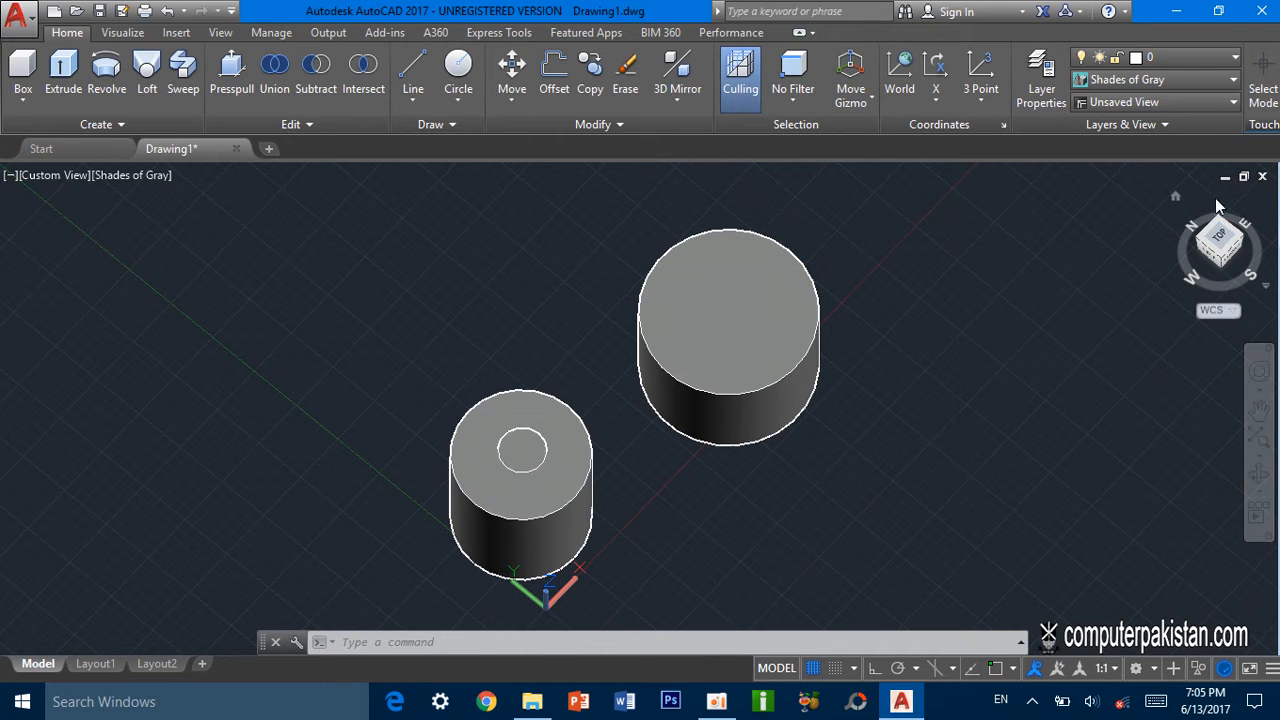
Restore the home view and draw a circle with a radius of about 4.96 units in the empty area in front of the wide cylinder.
click(1177, 198)
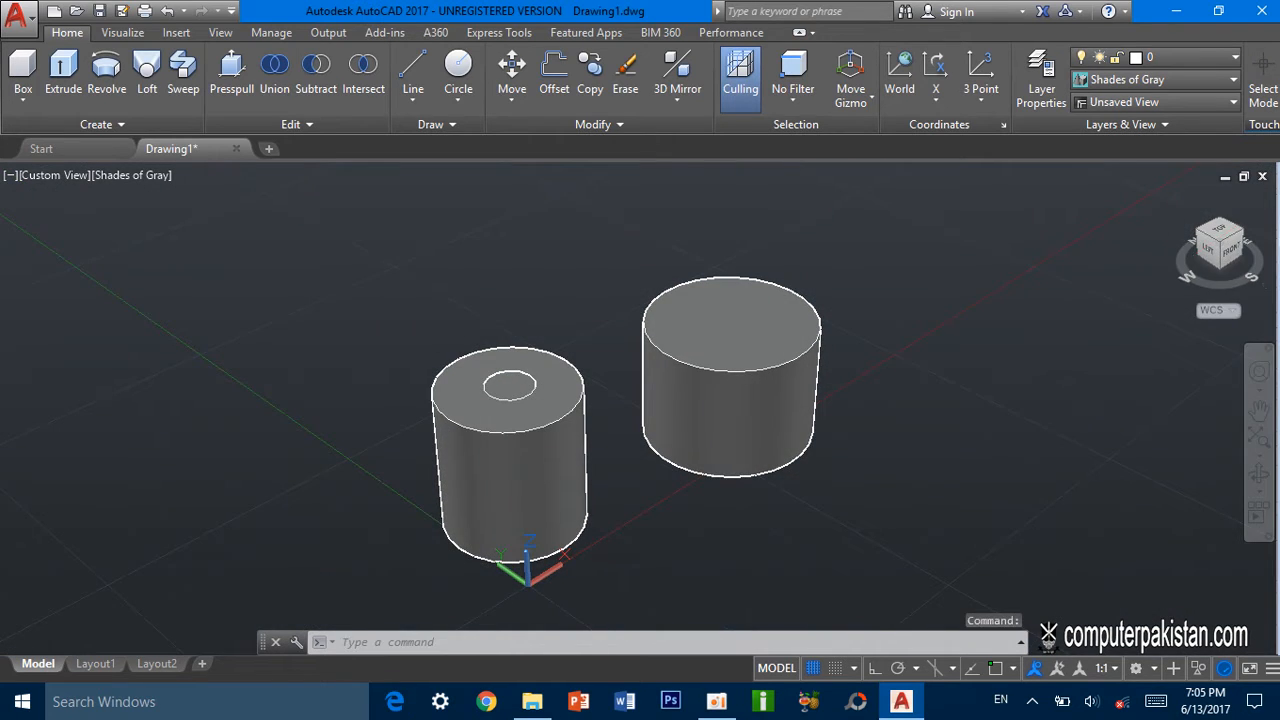
middle_drag(993, 390, 874, 277)
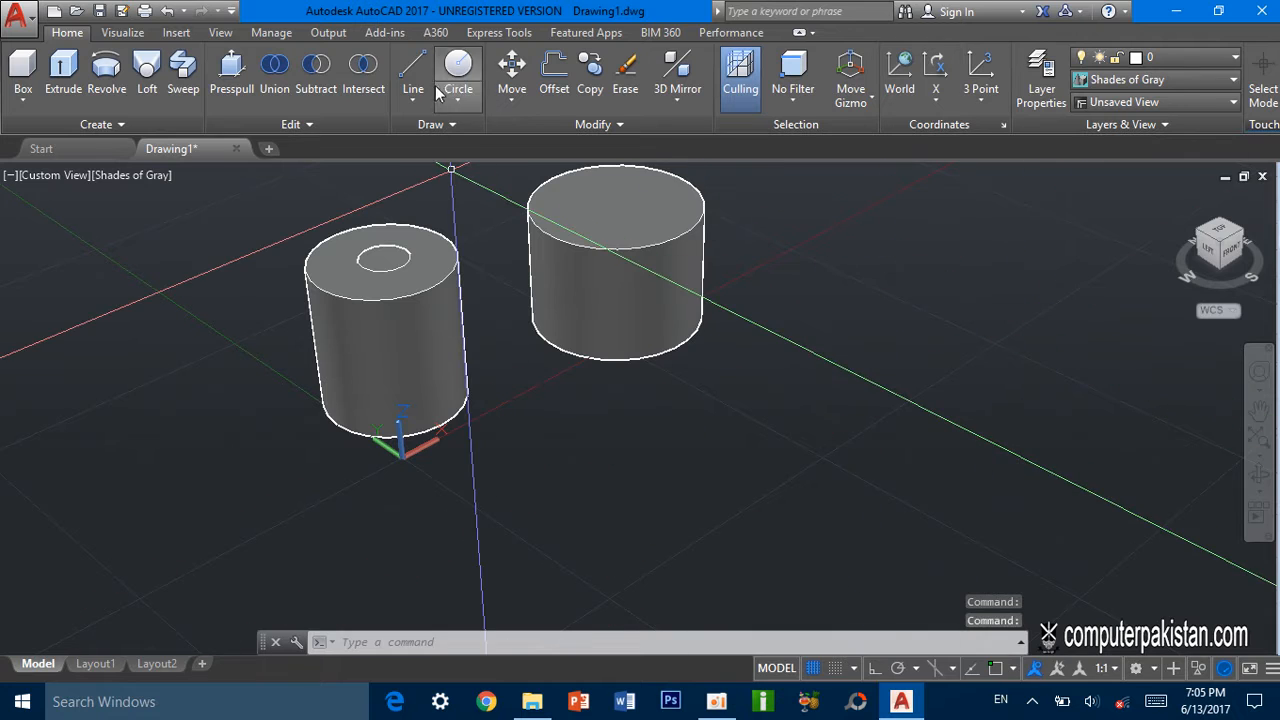
click(456, 72)
click(808, 403)
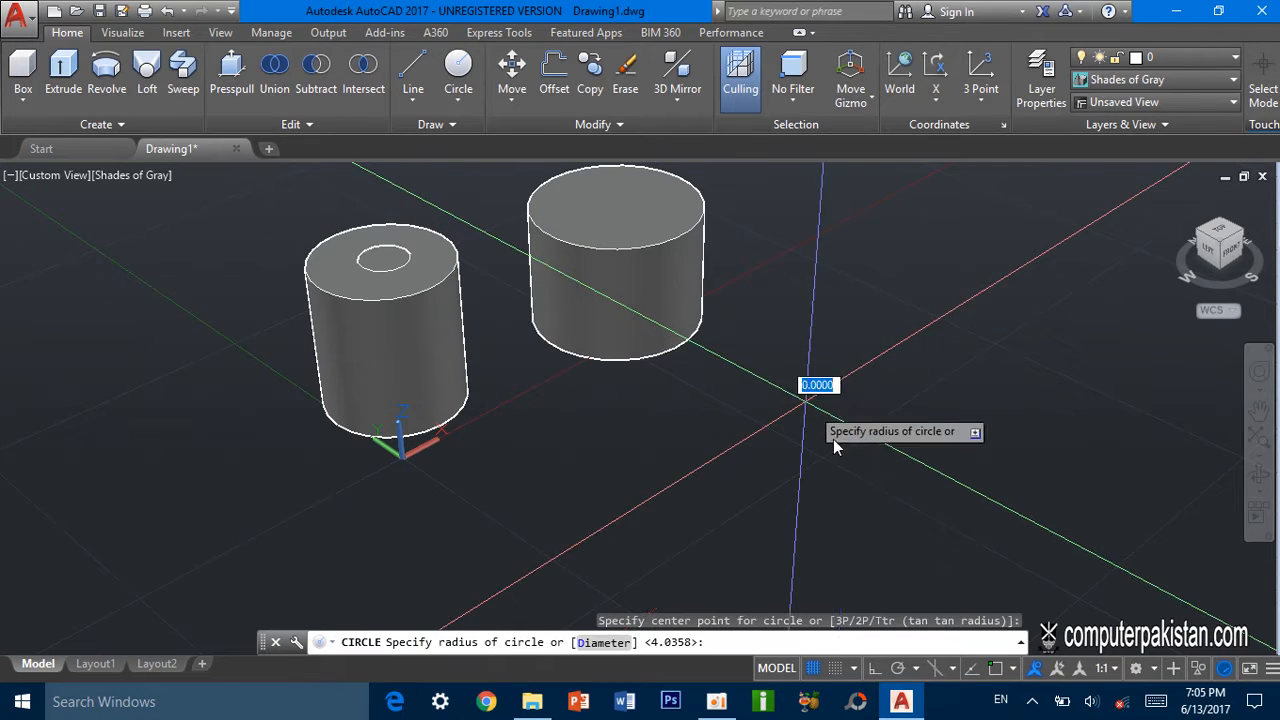
click(862, 462)
Draw a smaller circle inside the newly drawn large circle, near its centre.
click(458, 68)
click(806, 387)
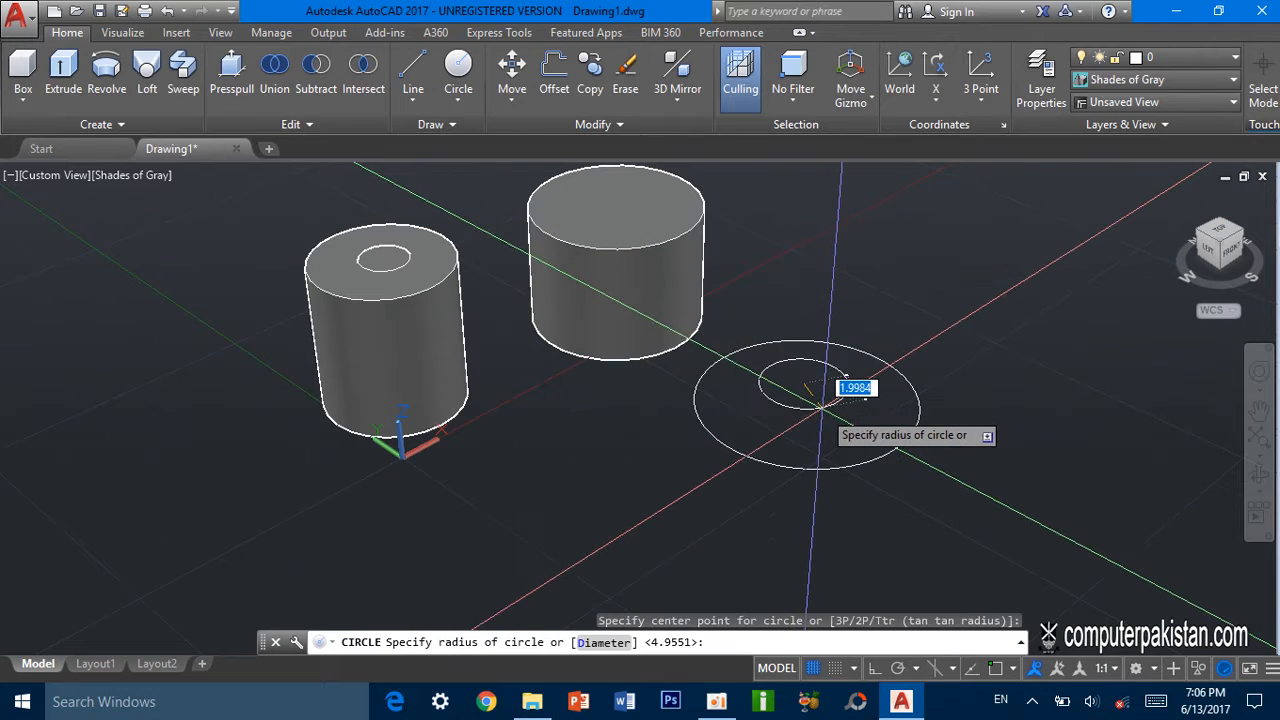
click(822, 400)
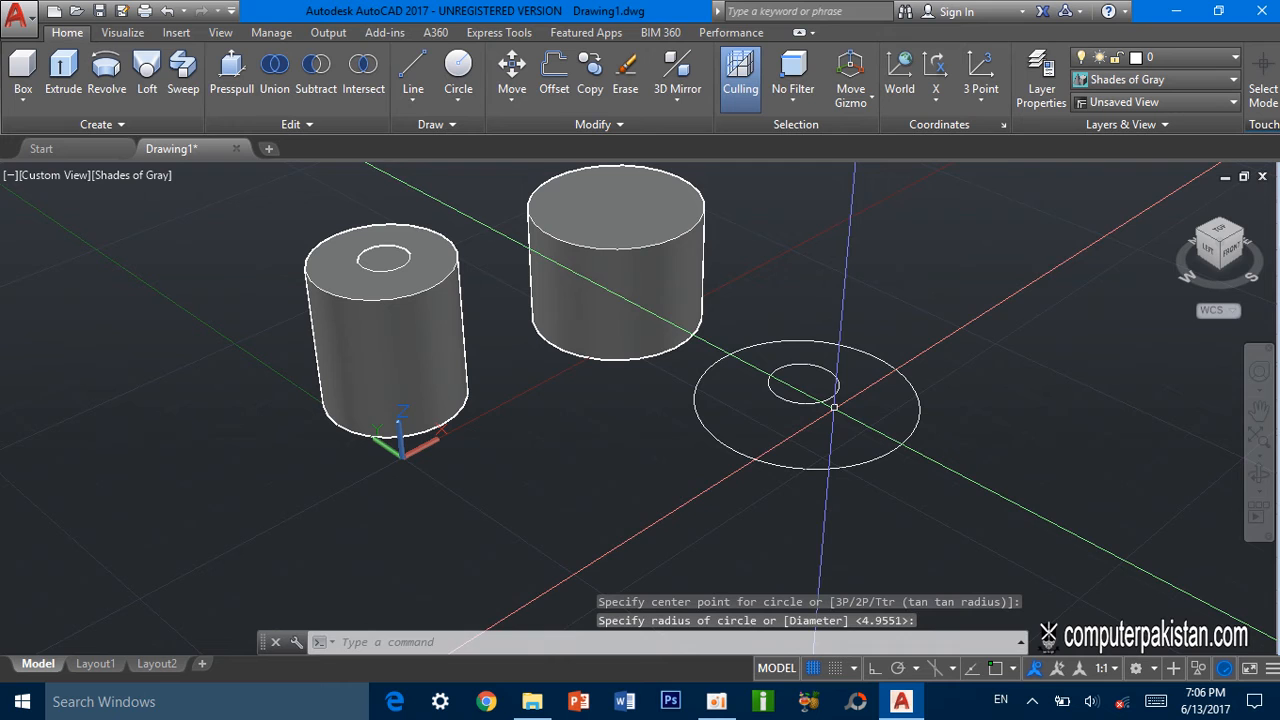
Centre the small circle inside the large one by shifting it along the Y axis and about 0.63 units along the X axis.
click(829, 397)
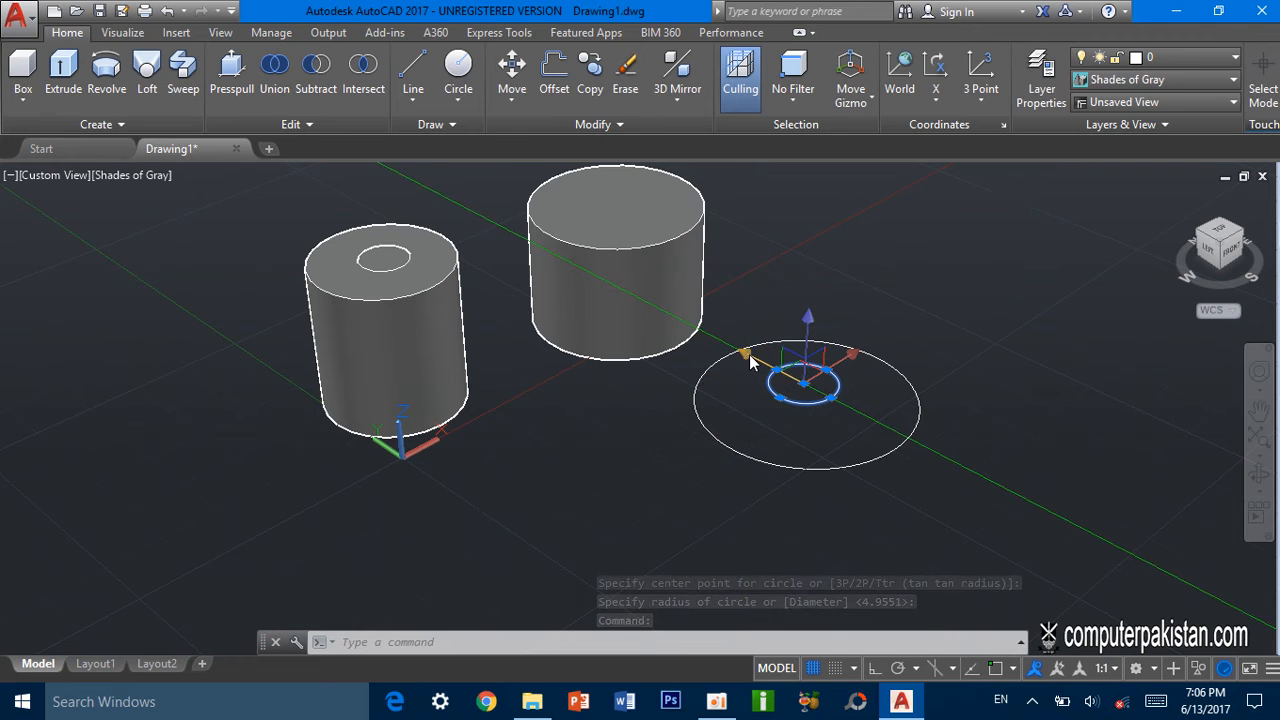
click(804, 384)
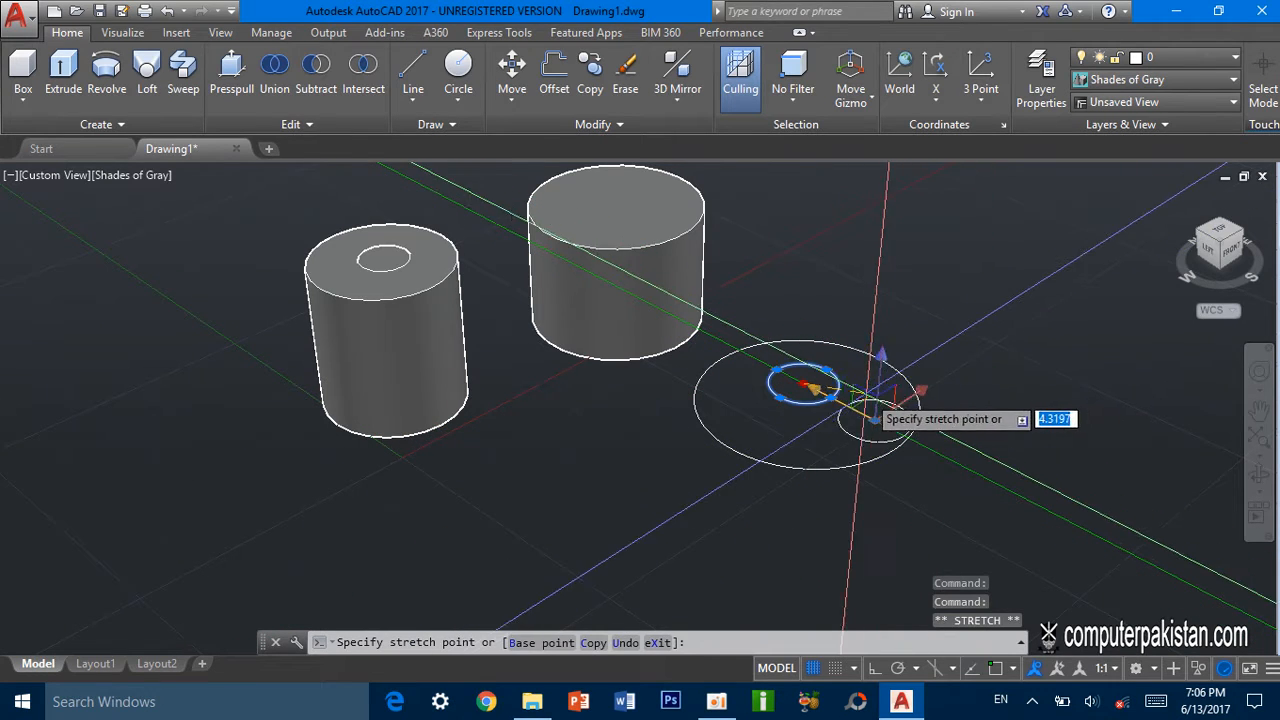
click(816, 390)
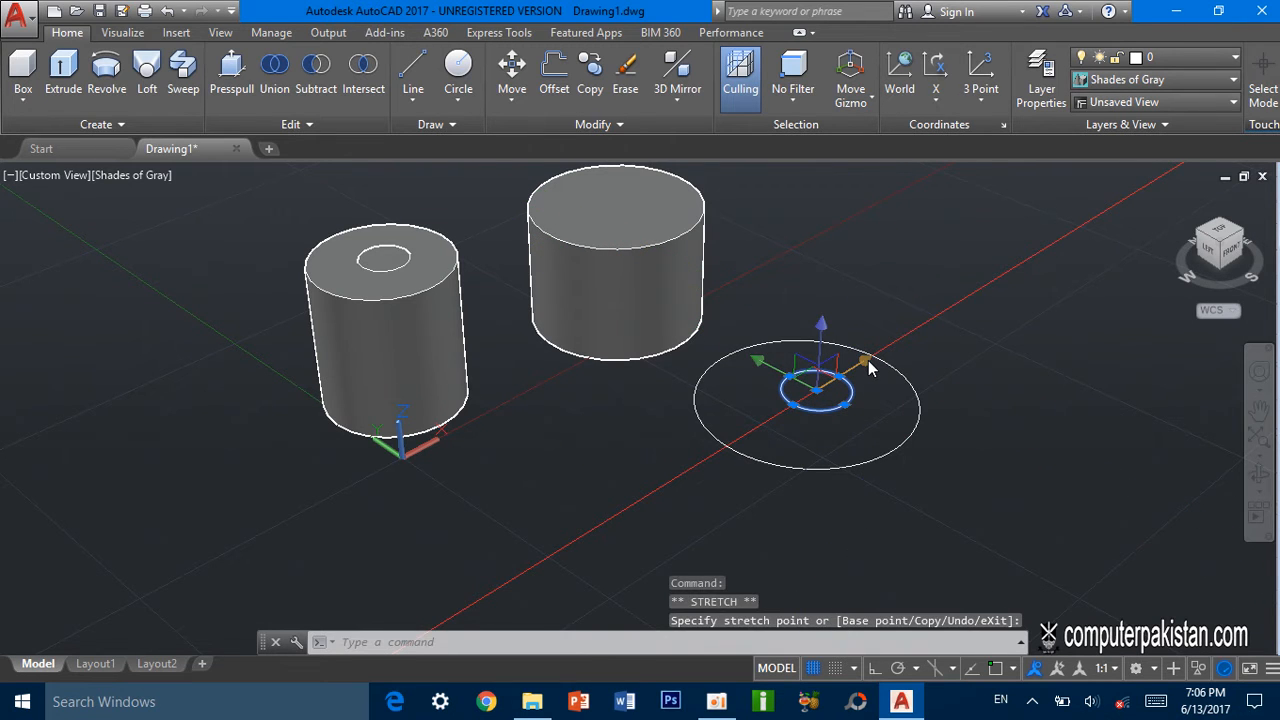
click(868, 359)
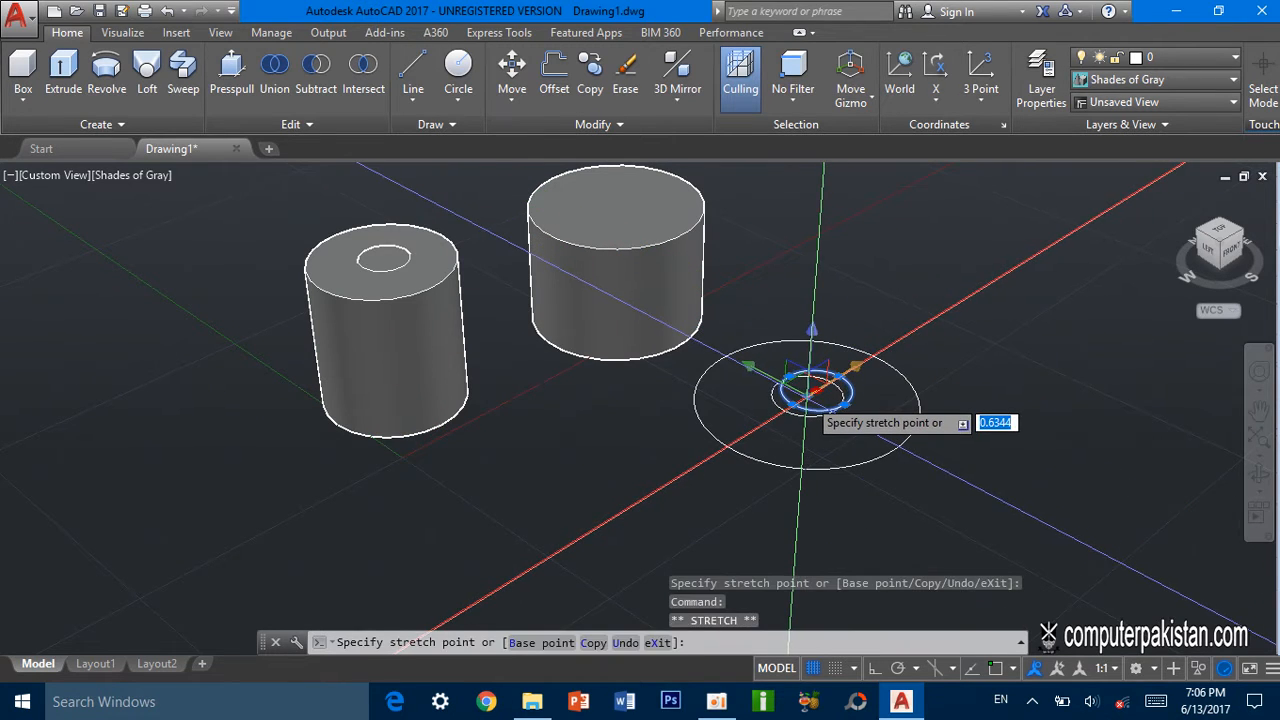
click(807, 396)
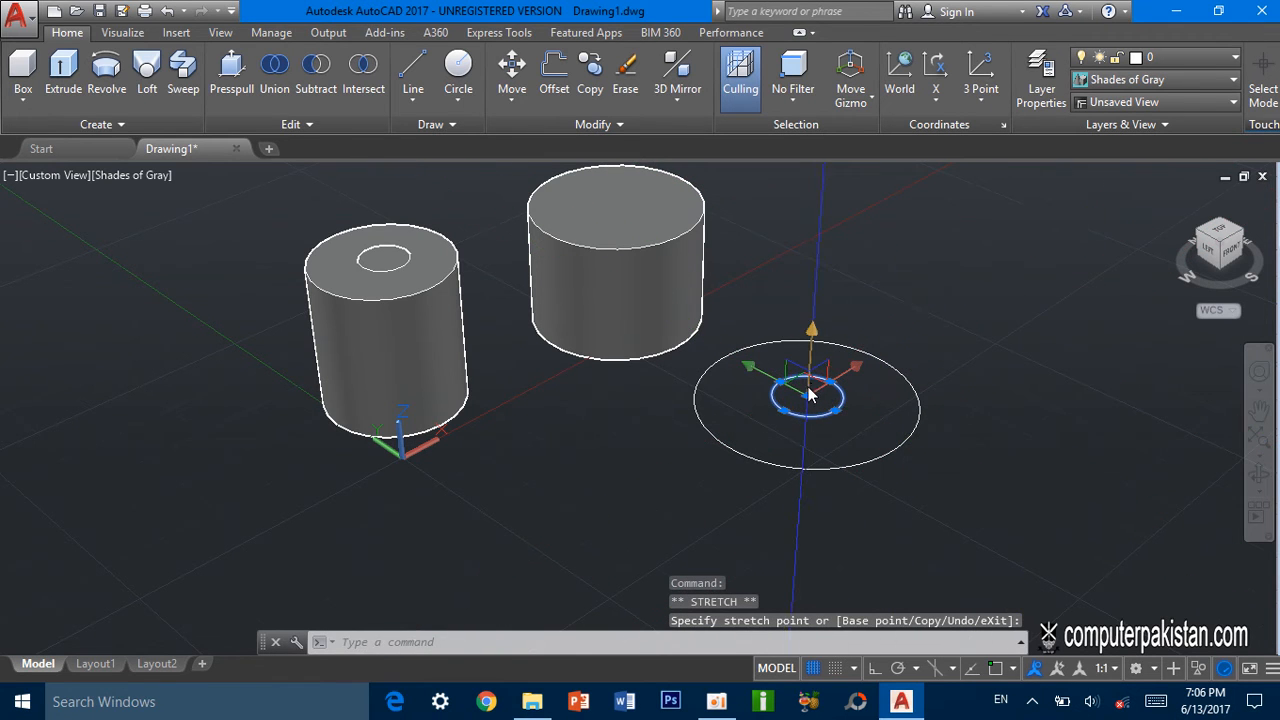
click(922, 312)
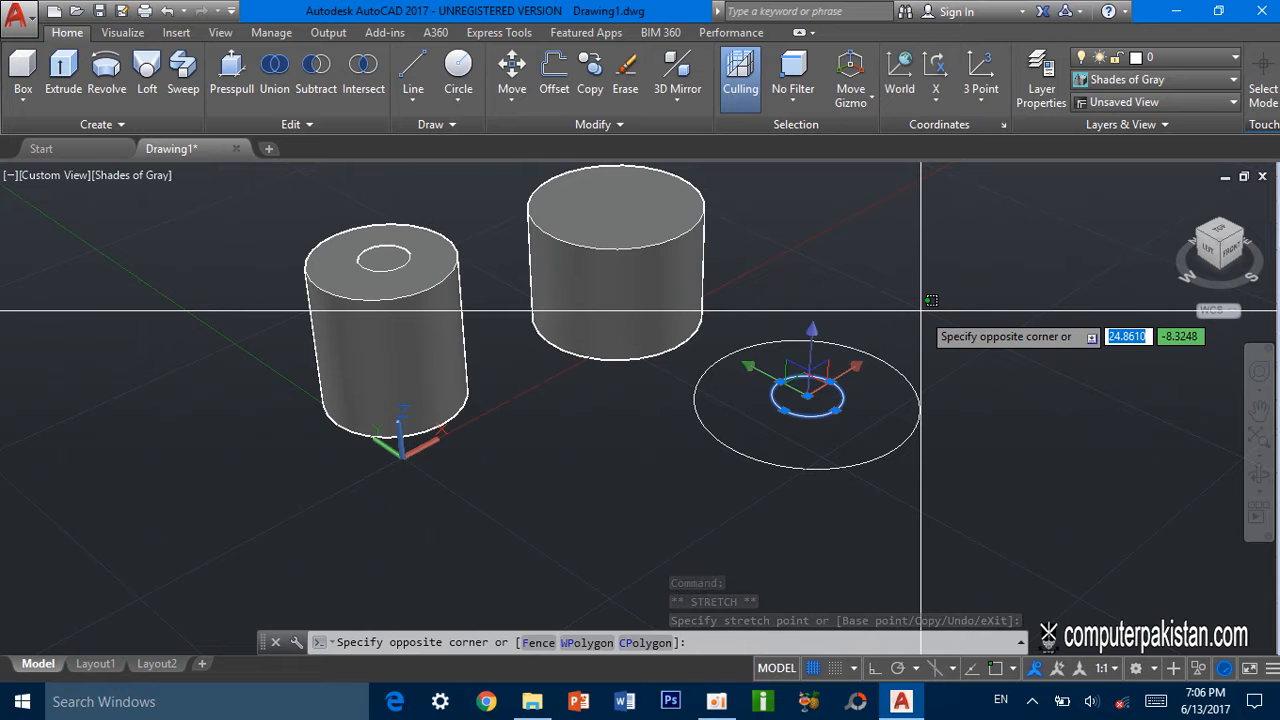
key(Escape)
key(Escape)
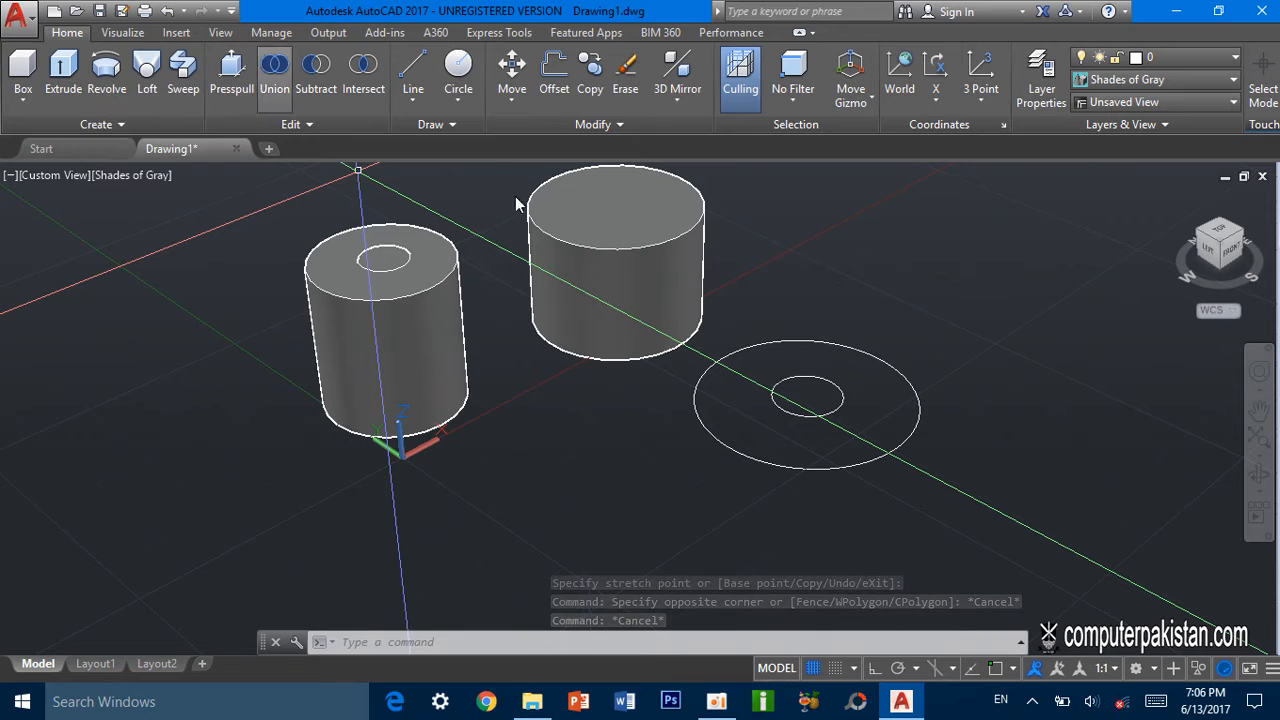
click(231, 75)
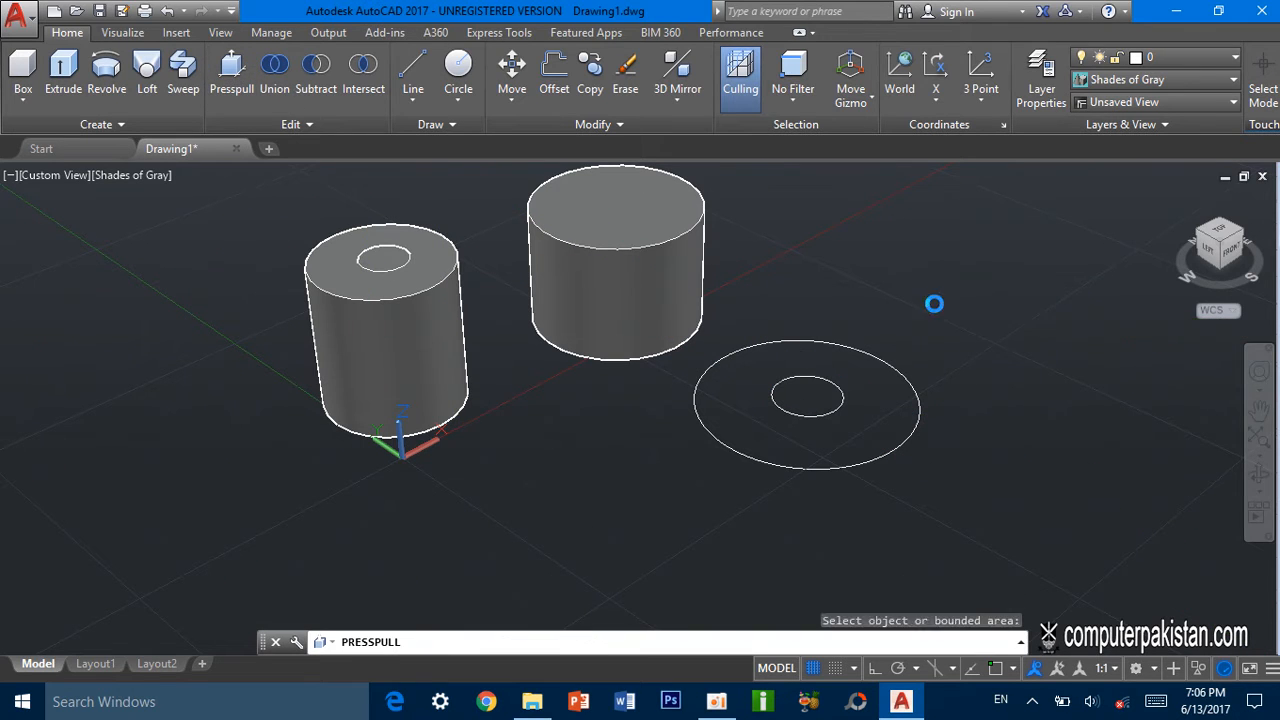
click(986, 332)
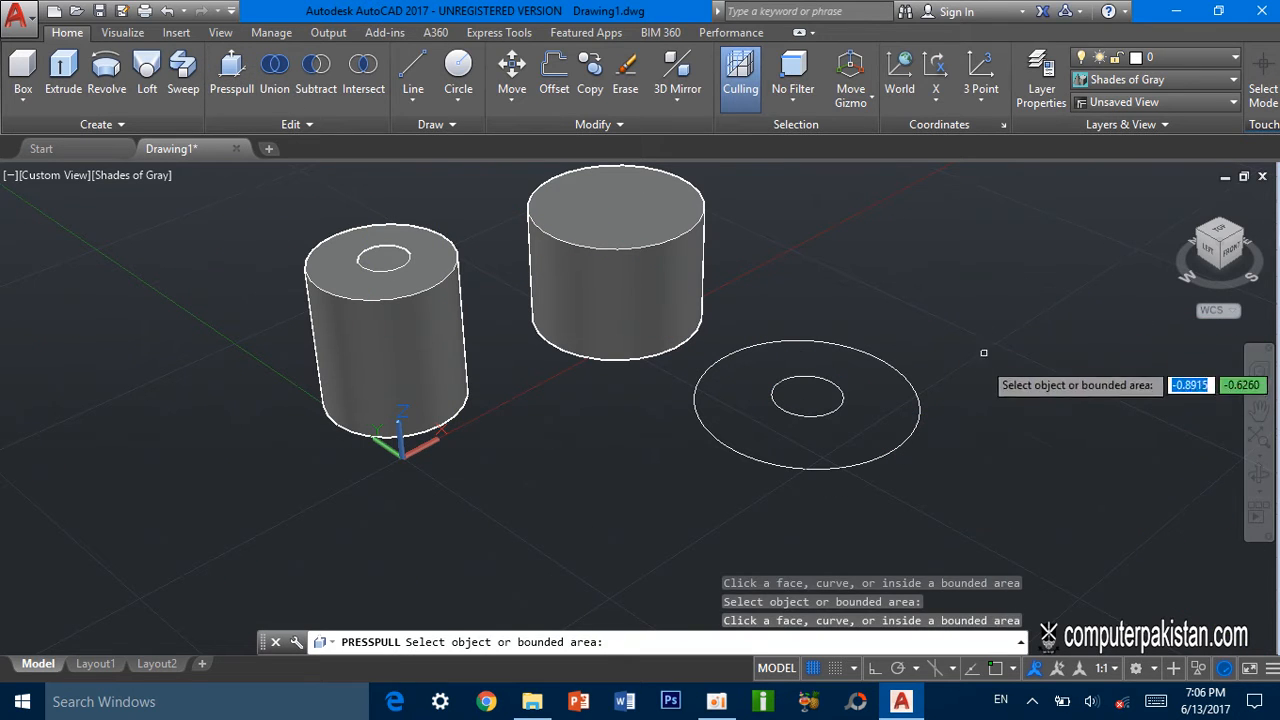
click(869, 462)
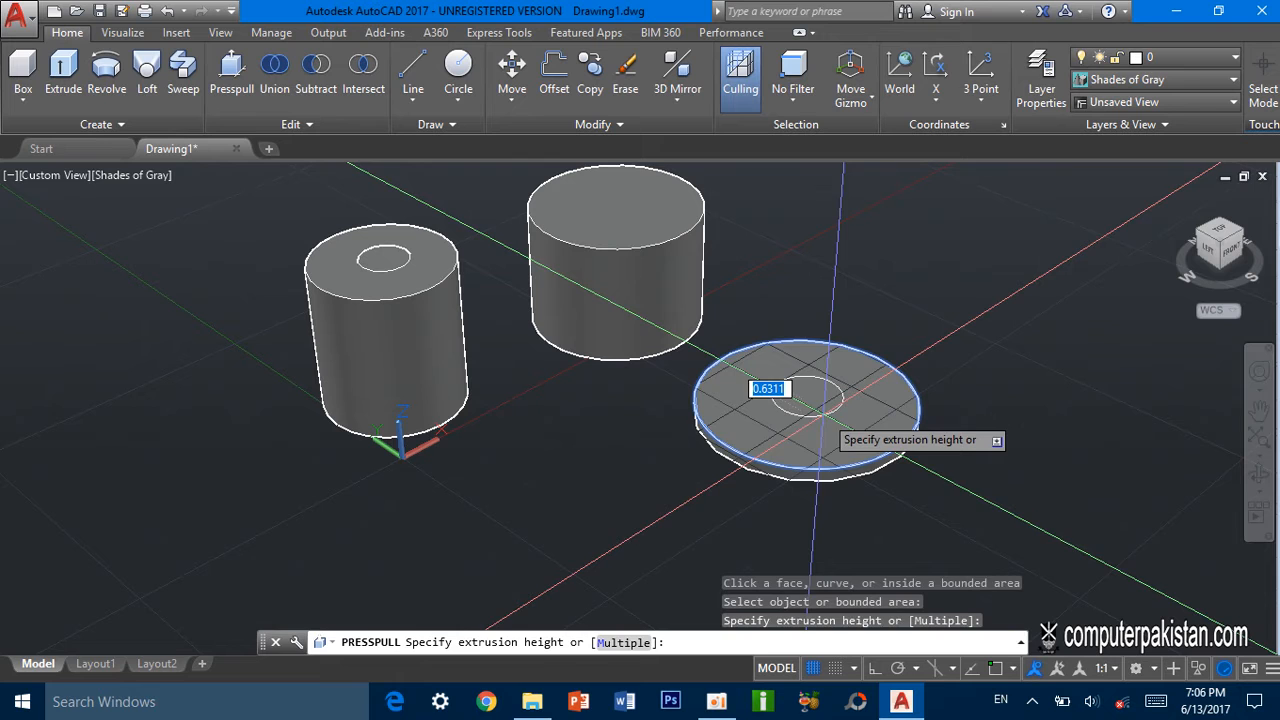
key(Escape)
click(1044, 266)
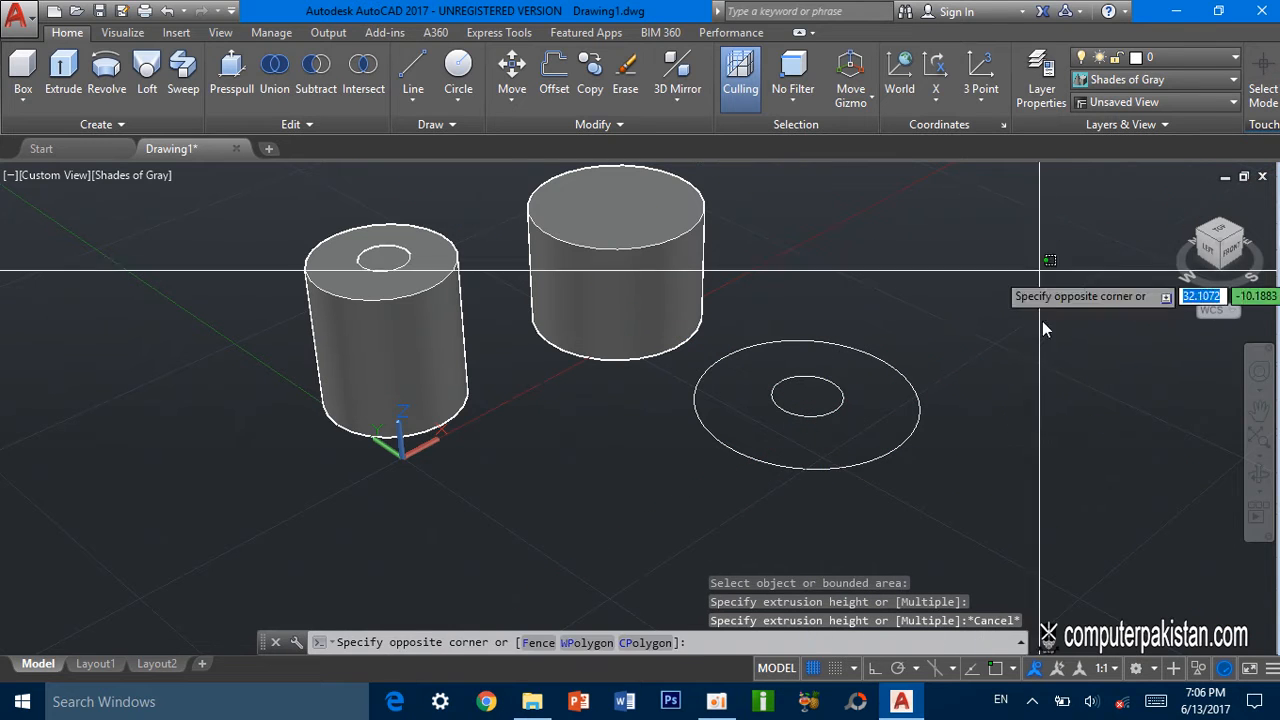
click(701, 515)
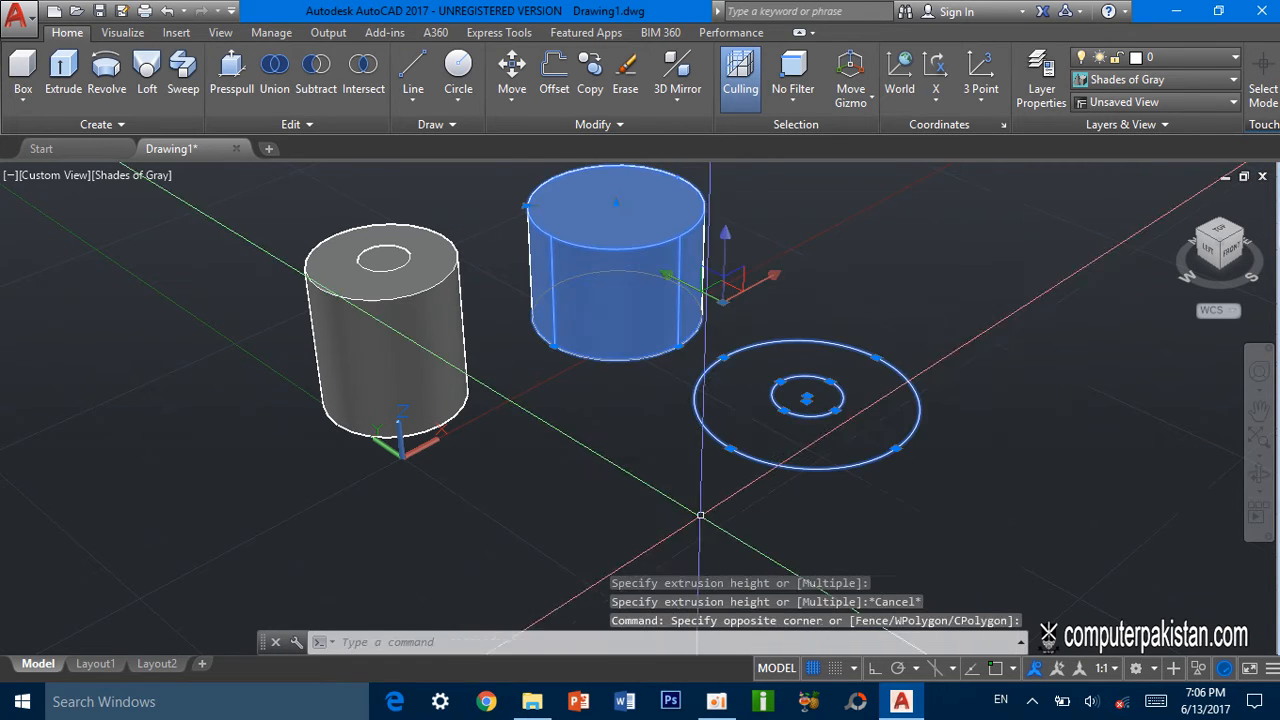
key(Escape)
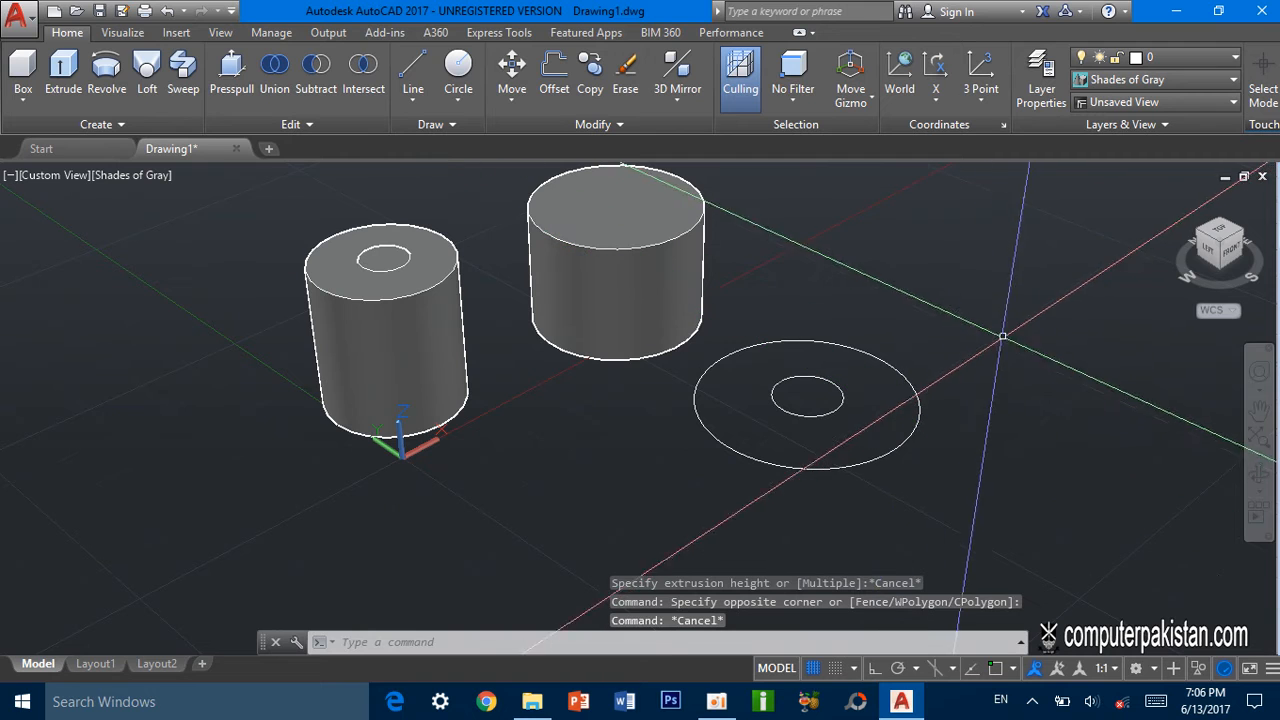
Presspull the small circle downward about 3.25 units into a solid cylinder.
click(1003, 337)
click(708, 476)
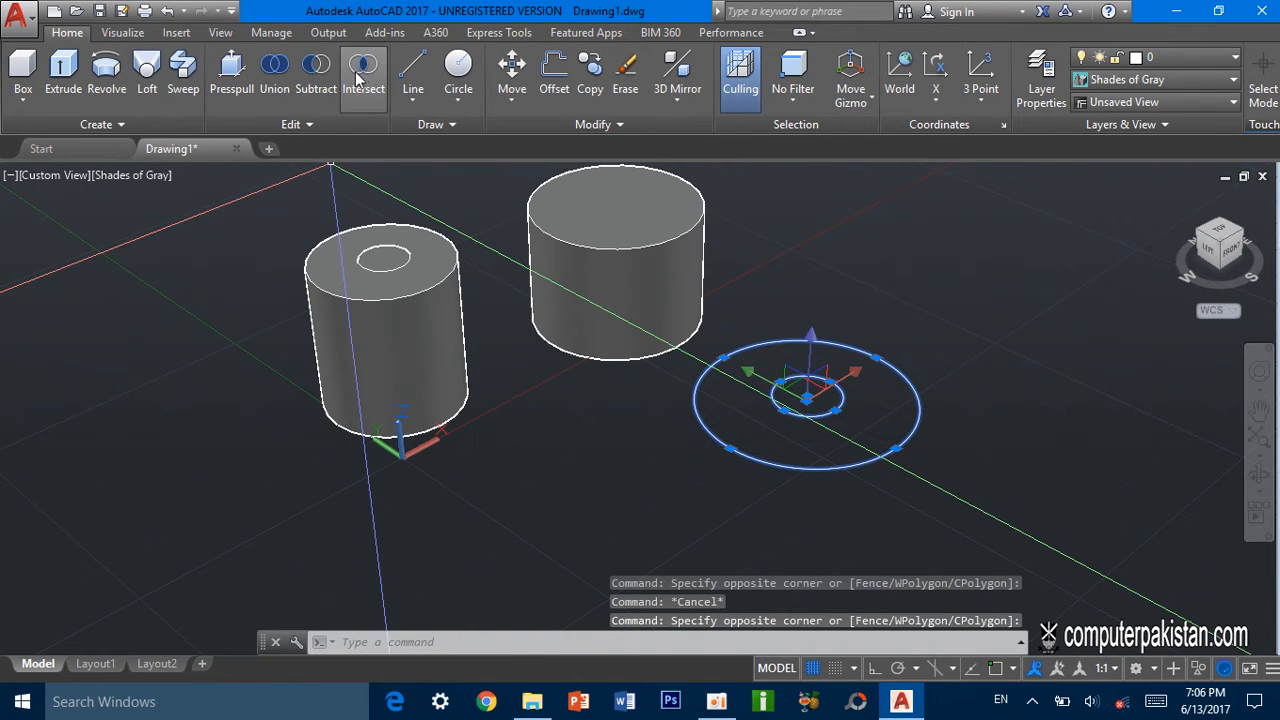
click(229, 79)
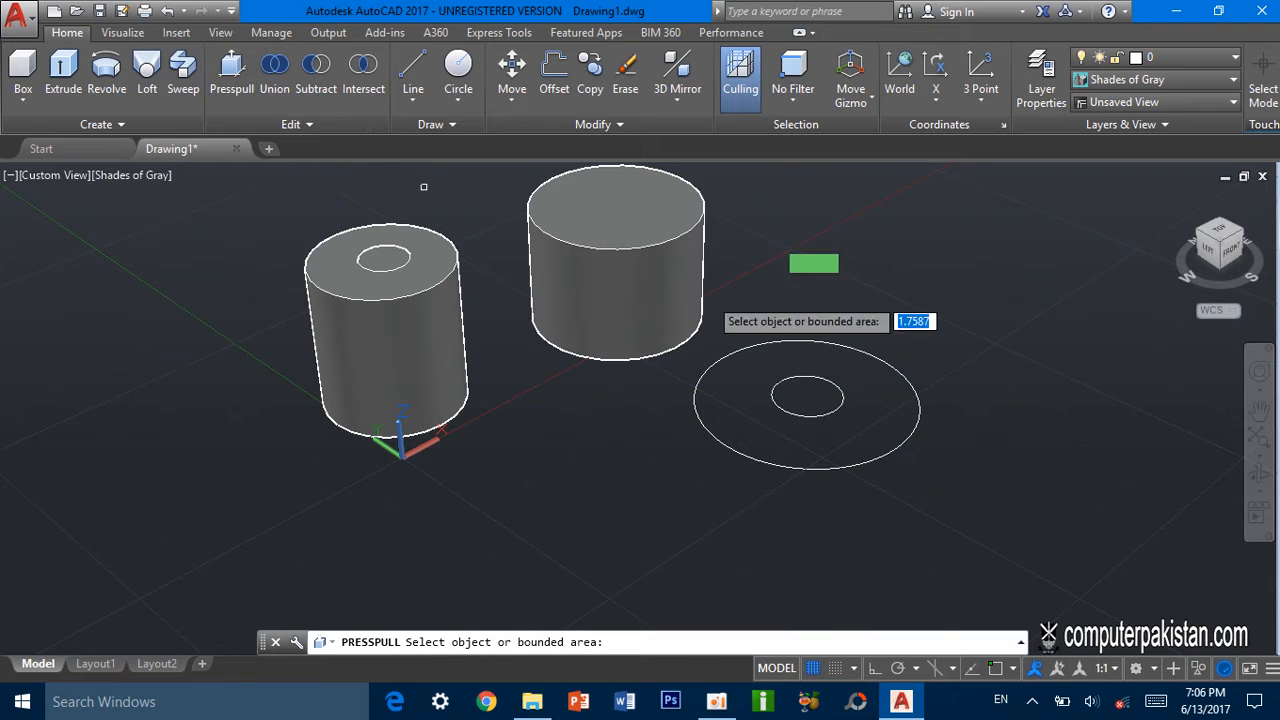
click(817, 413)
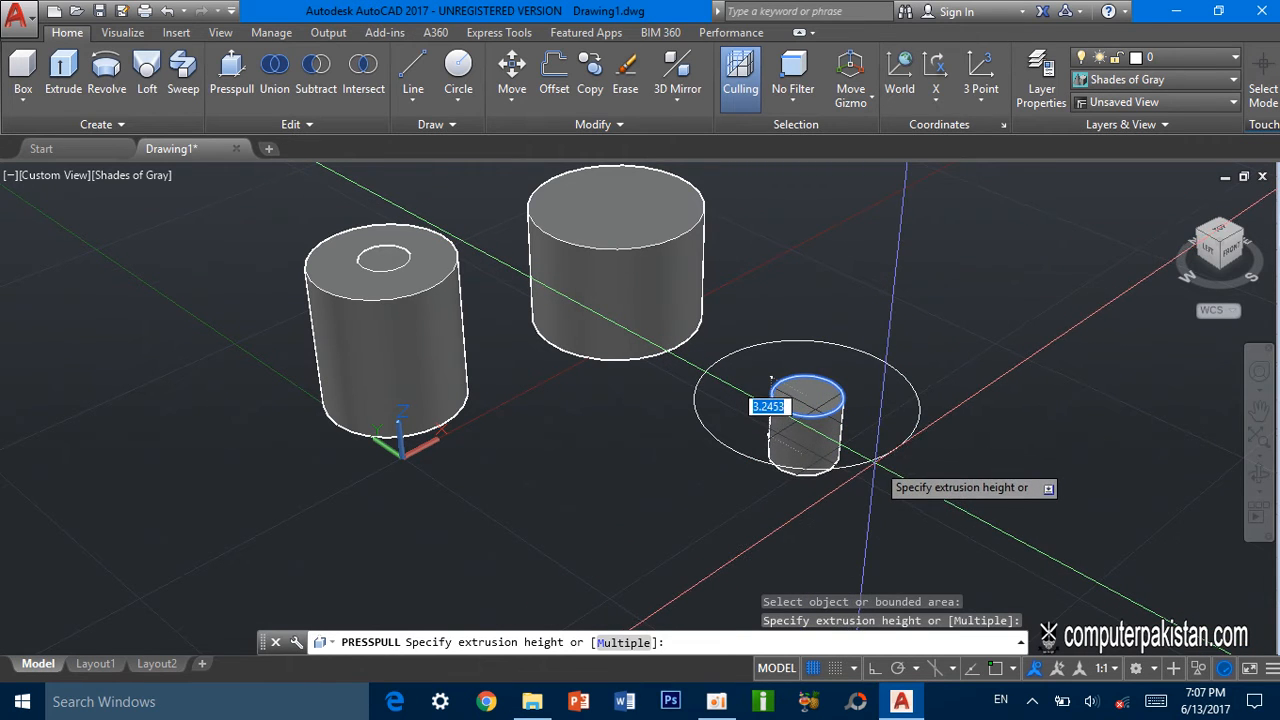
click(875, 460)
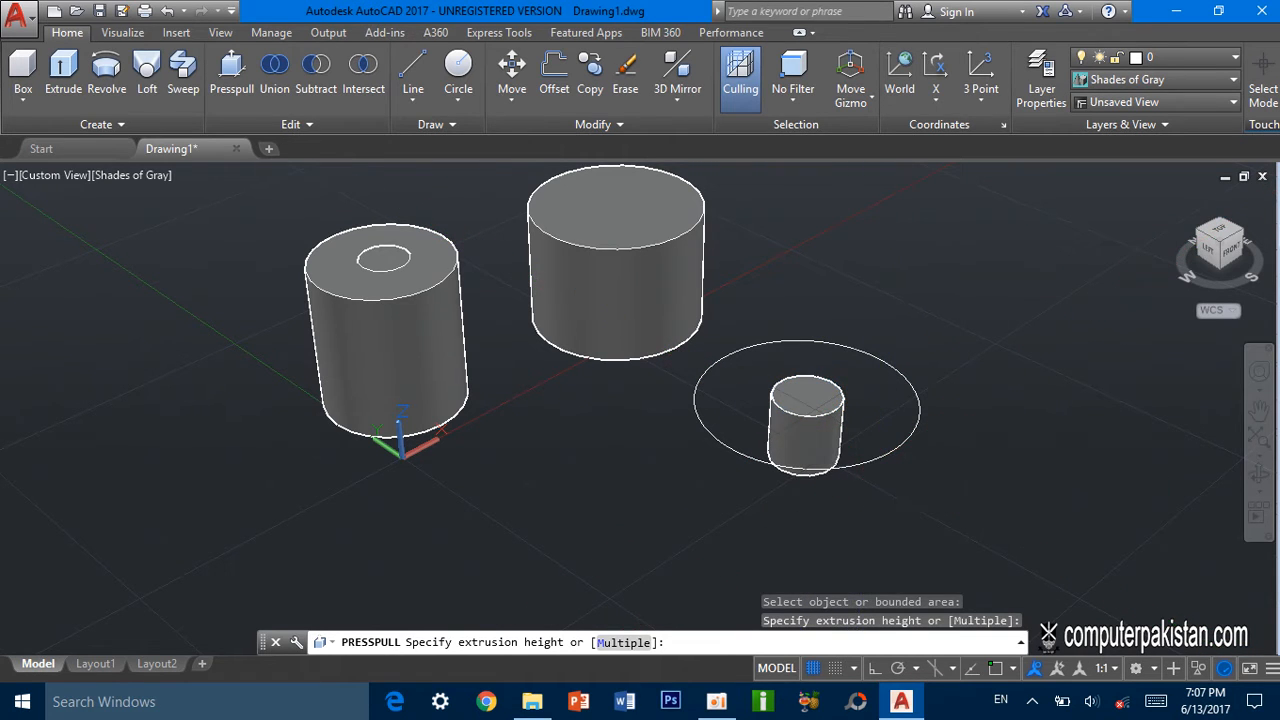
Try Presspull on the large outer circle, pulling it upward into a solid cylinder, and undo the Presspull extrusions of both circles.
click(875, 457)
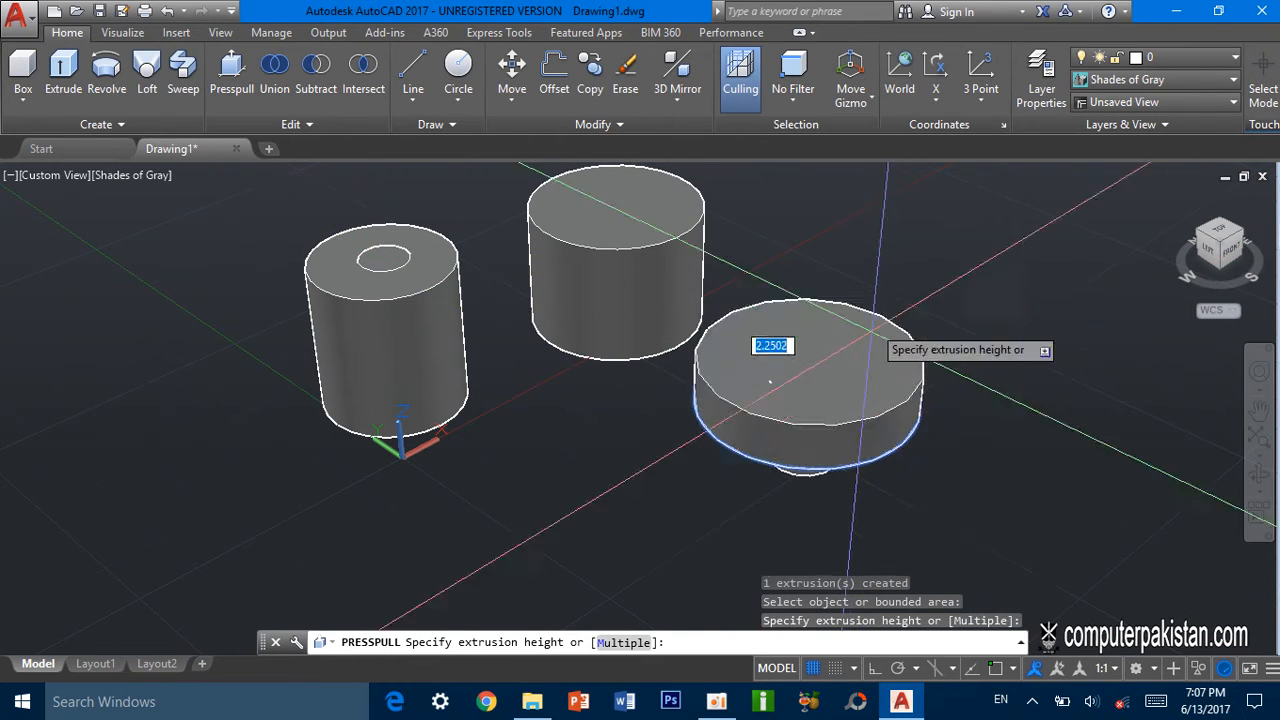
click(815, 320)
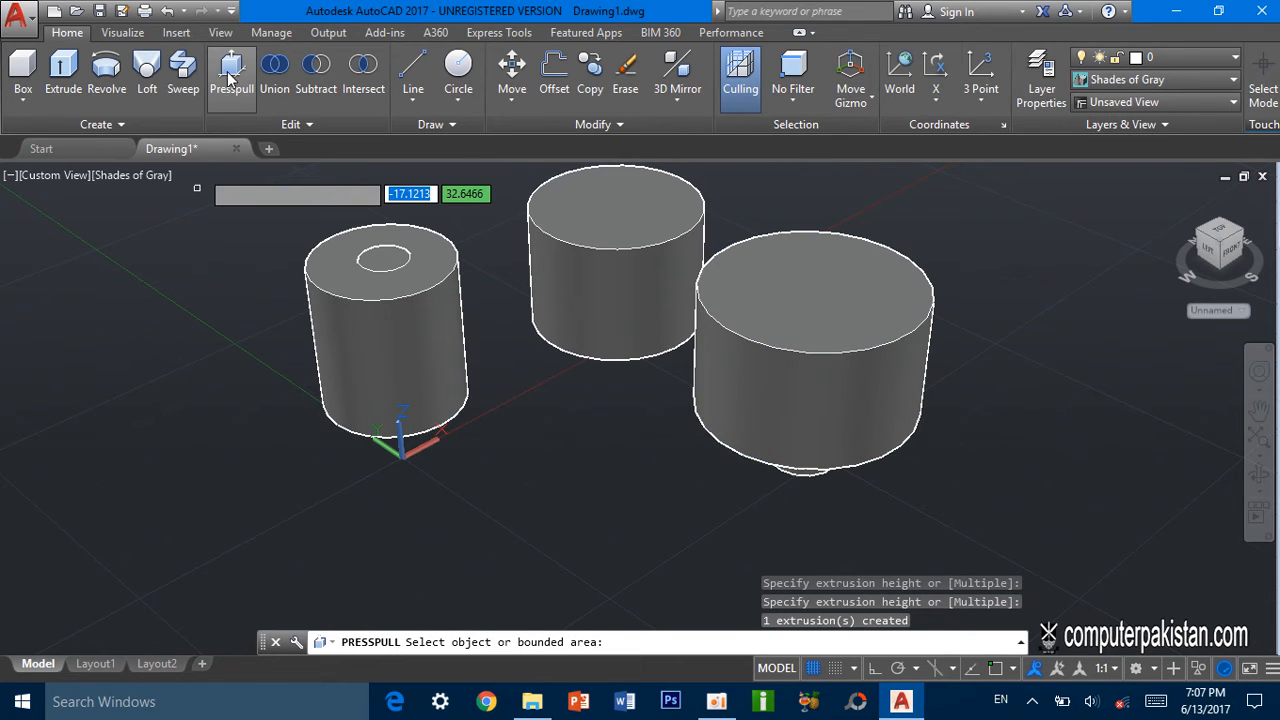
key(Return)
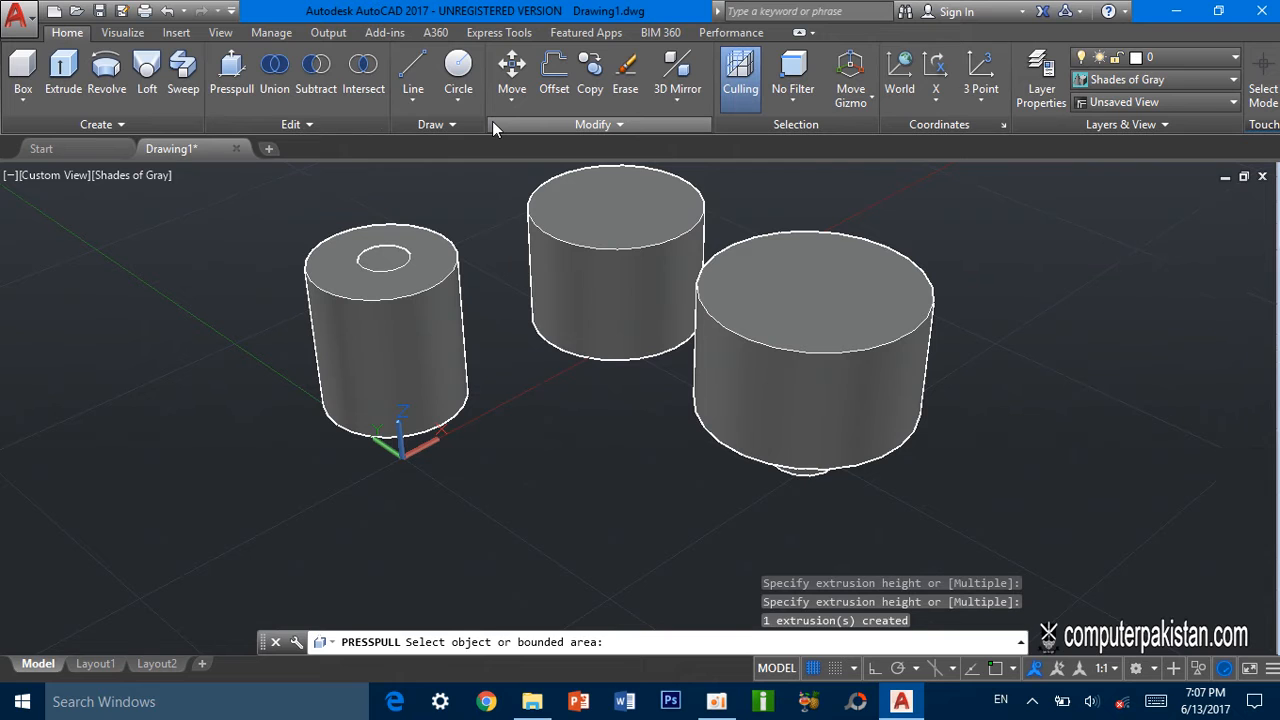
key(ctrl+z)
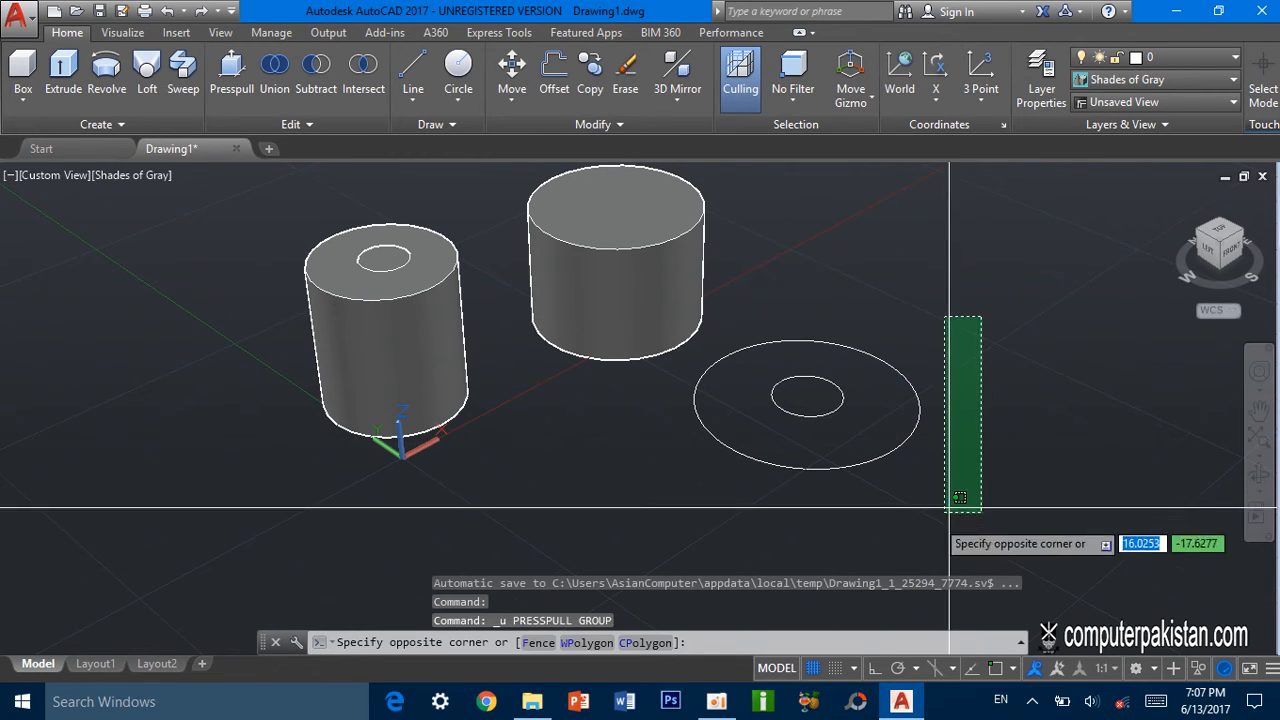
Presspull the ring area between the two concentric circles upward into a hollow cylinder and restore the home view.
click(713, 516)
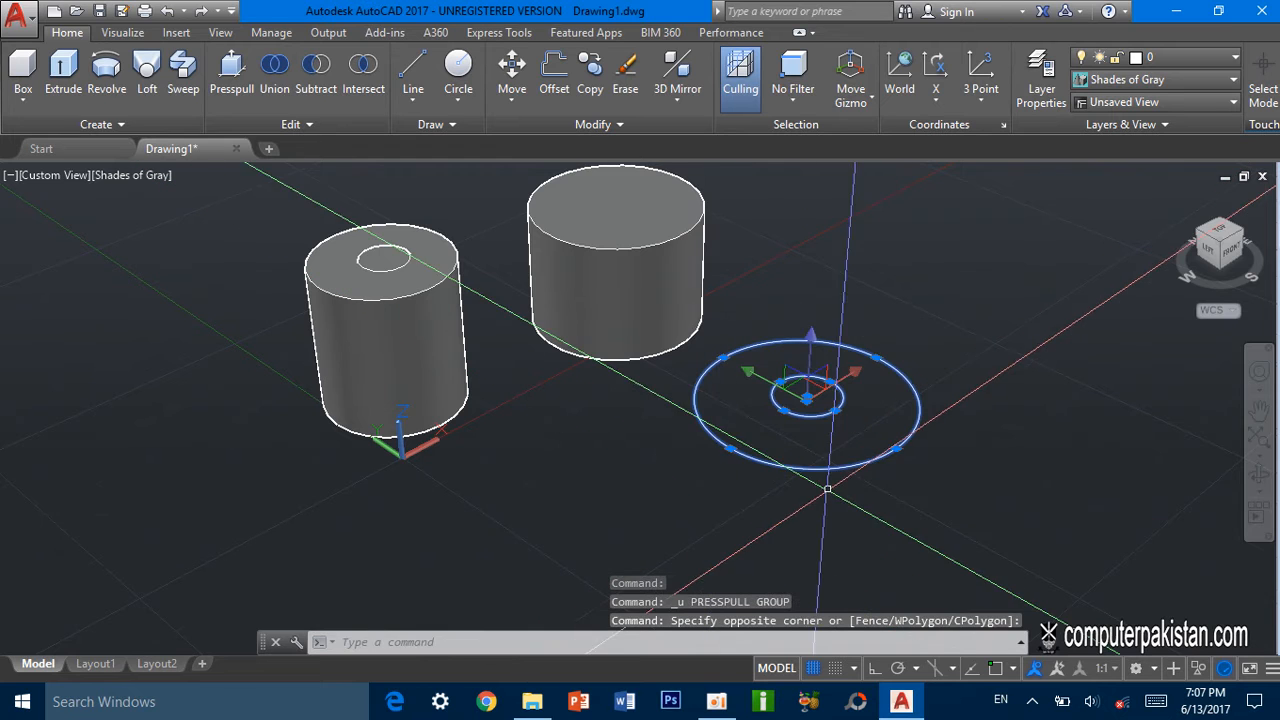
click(226, 75)
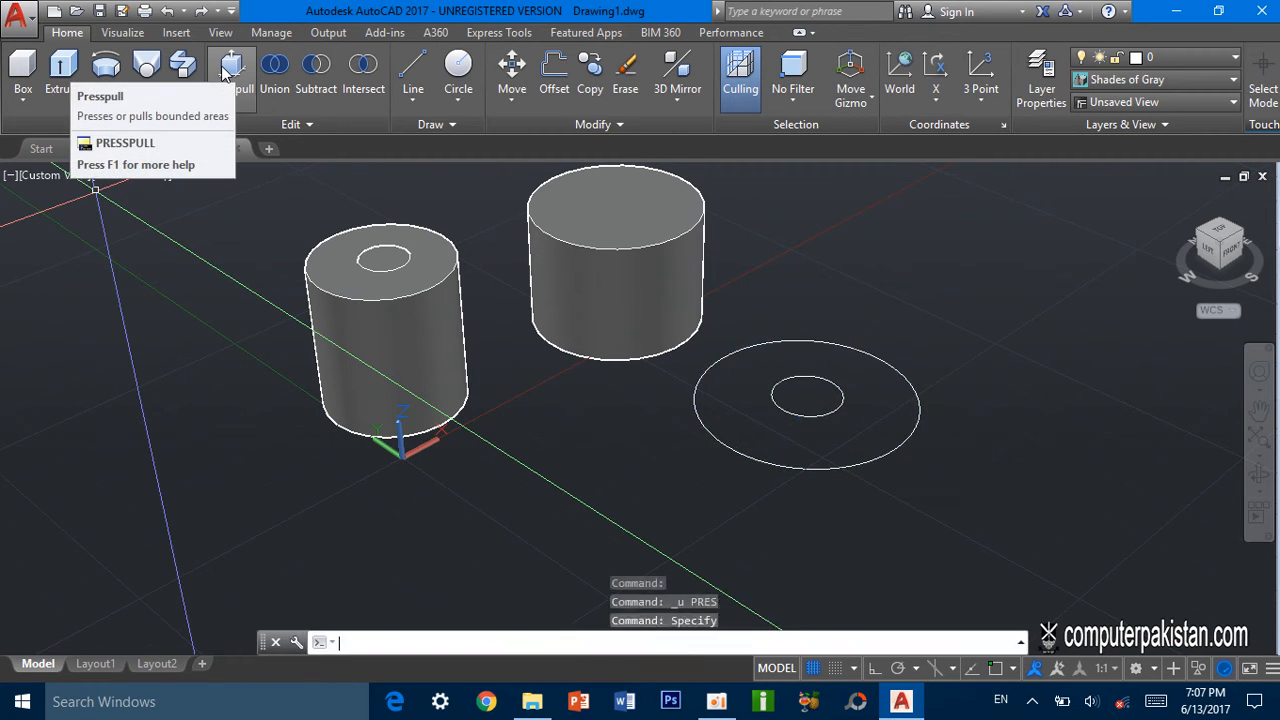
click(225, 75)
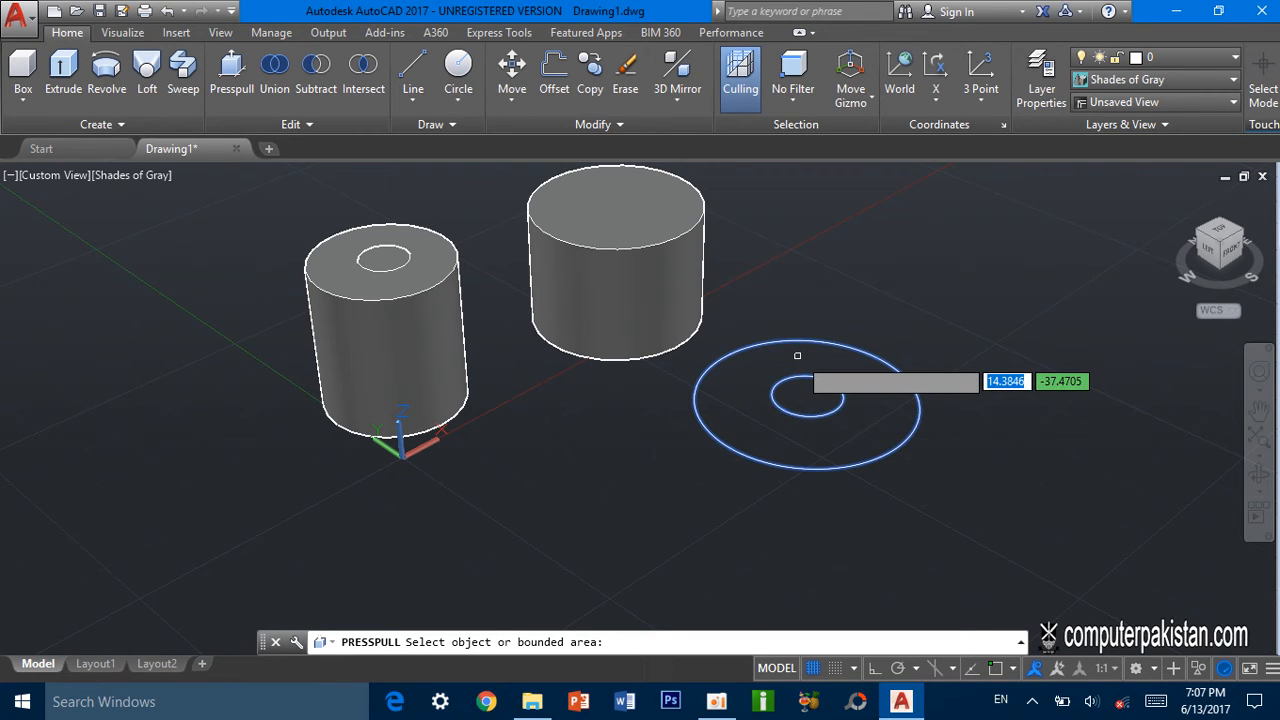
click(770, 385)
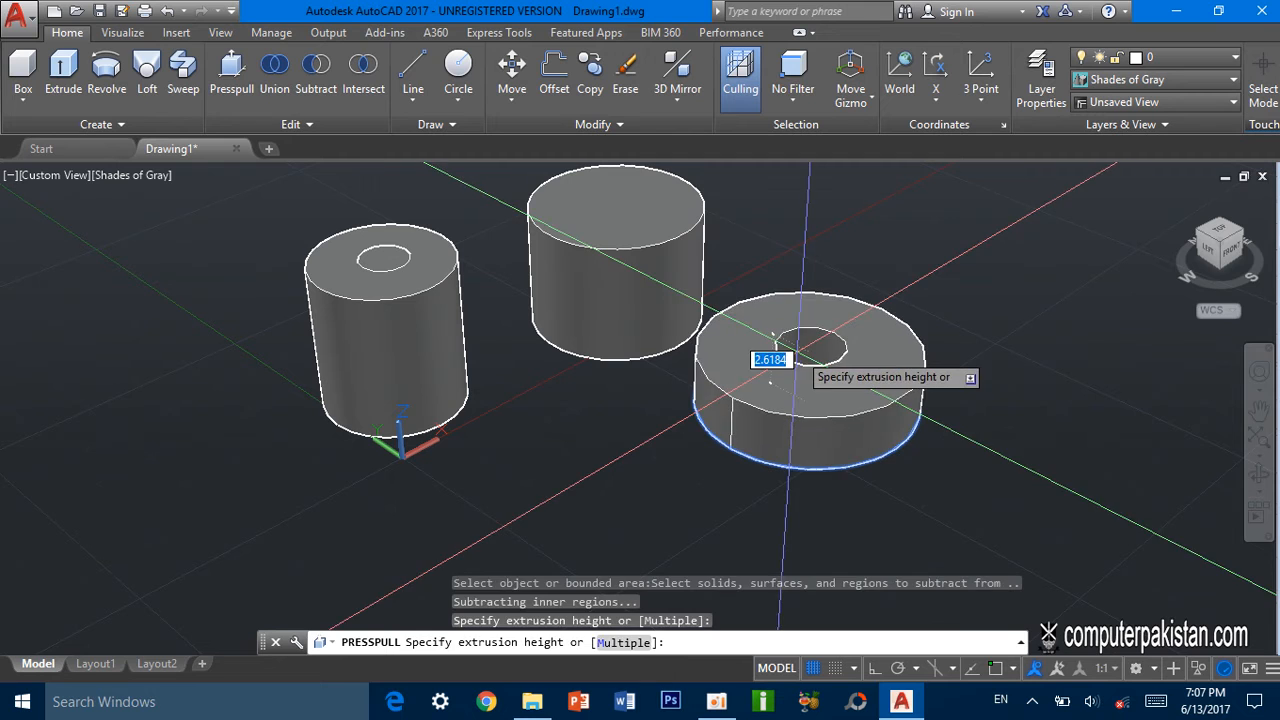
click(818, 258)
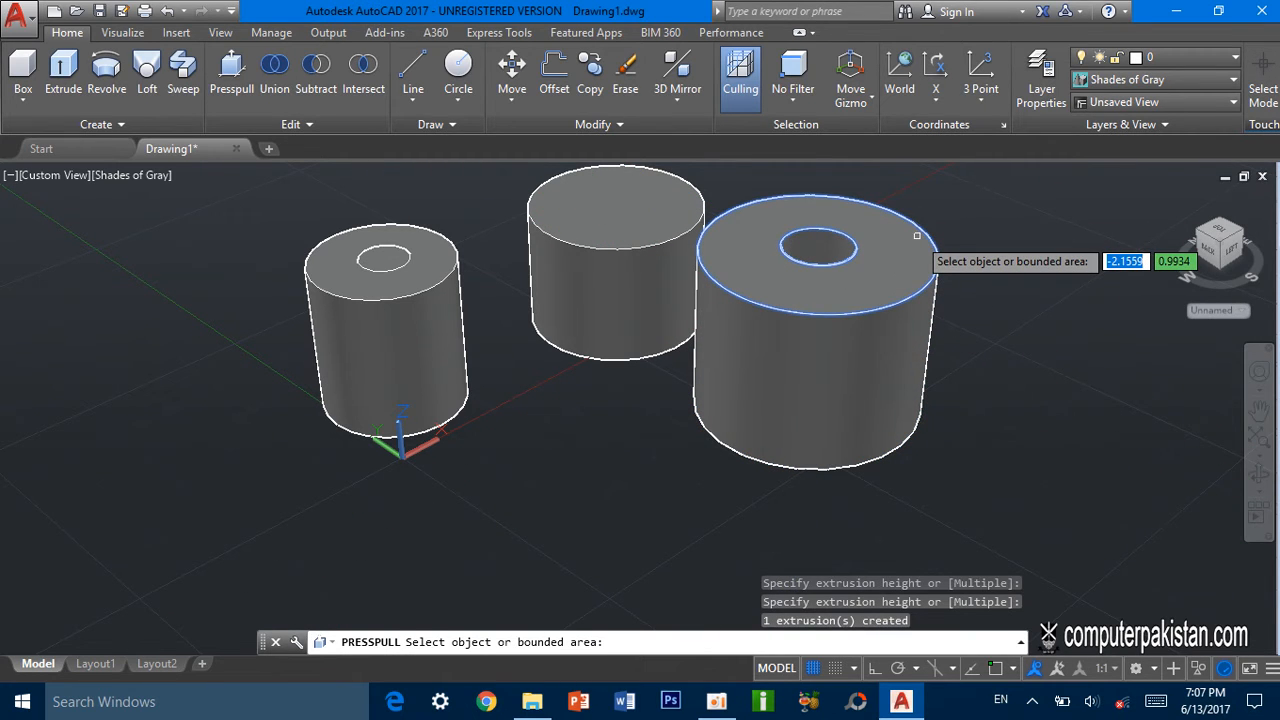
shift+middle_drag(923, 296, 934, 343)
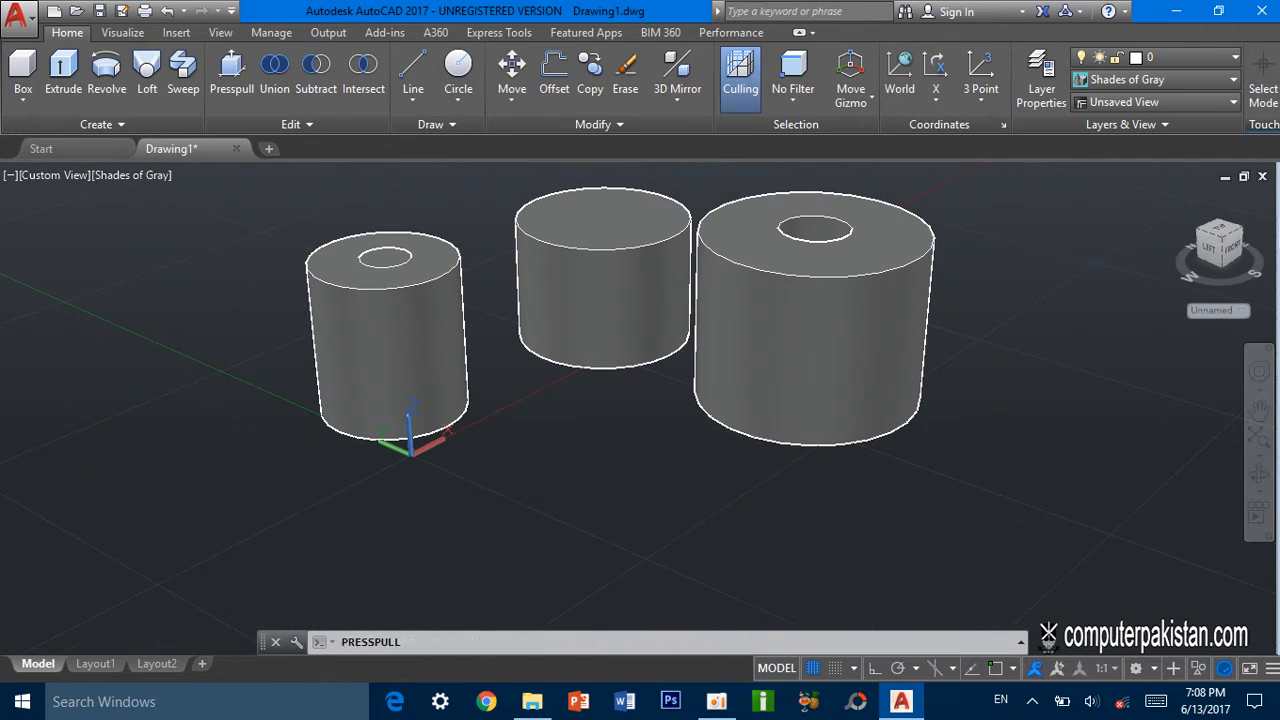
click(1176, 199)
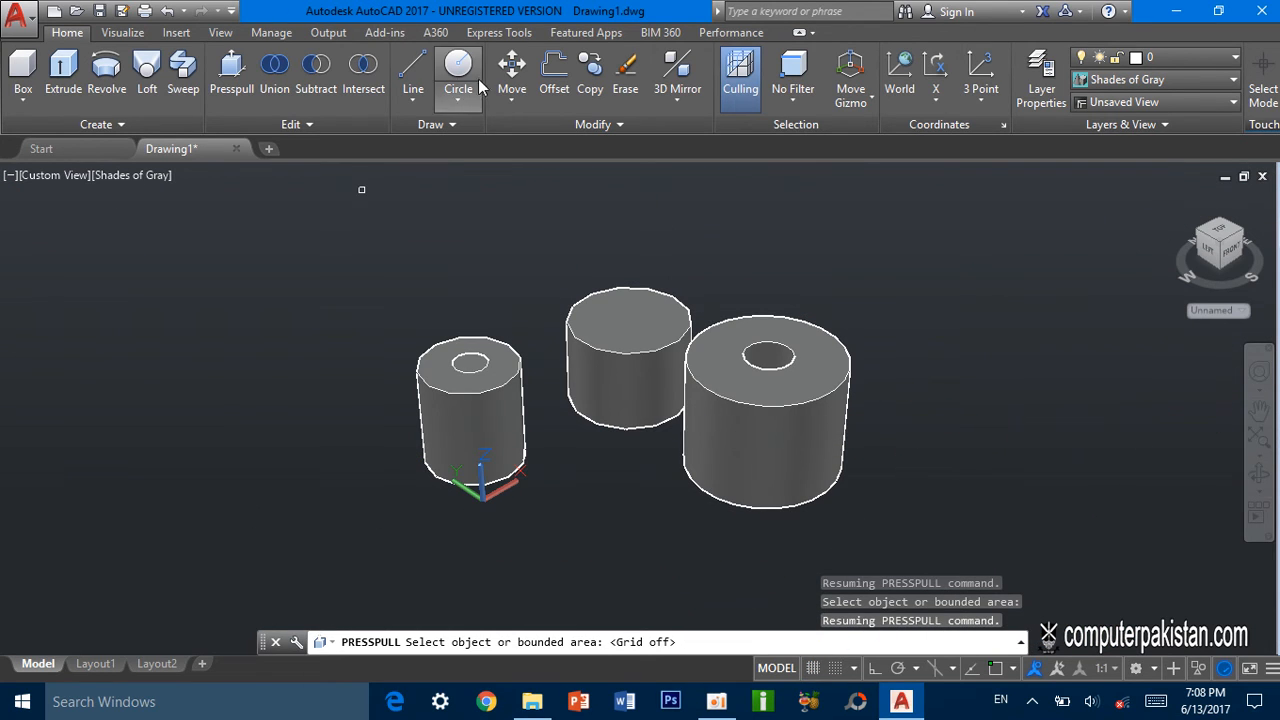
click(510, 72)
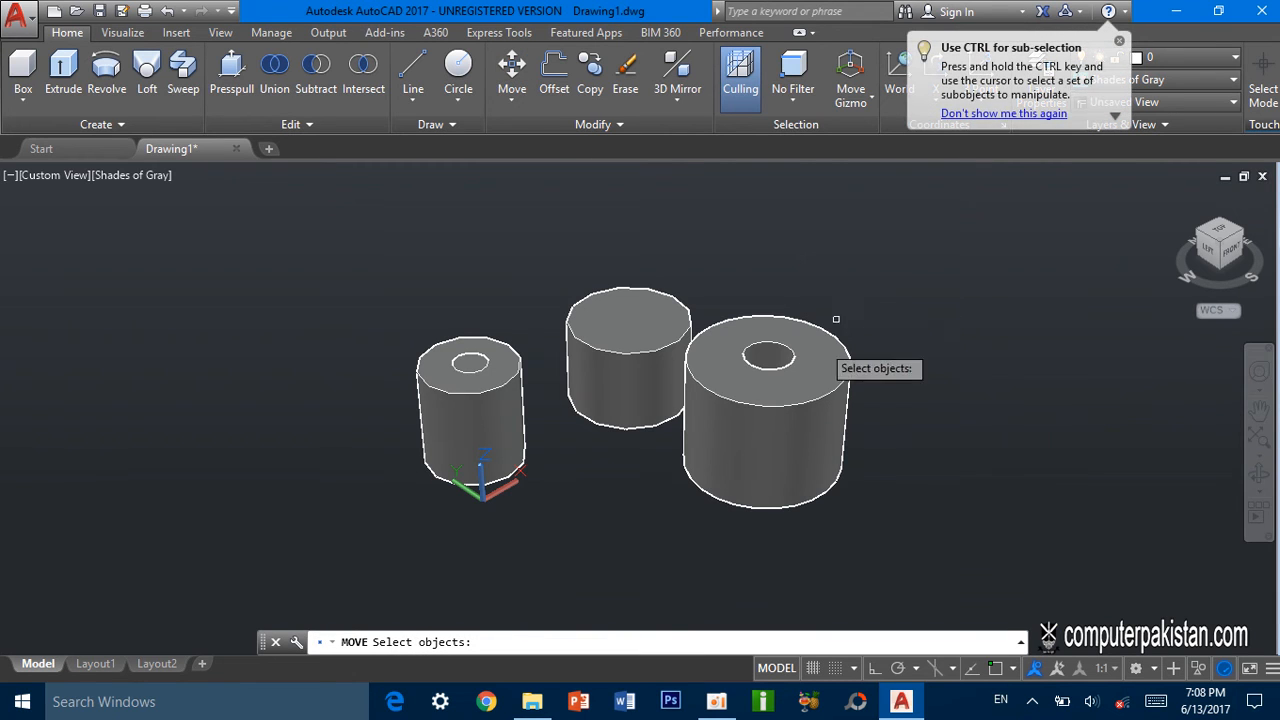
click(870, 286)
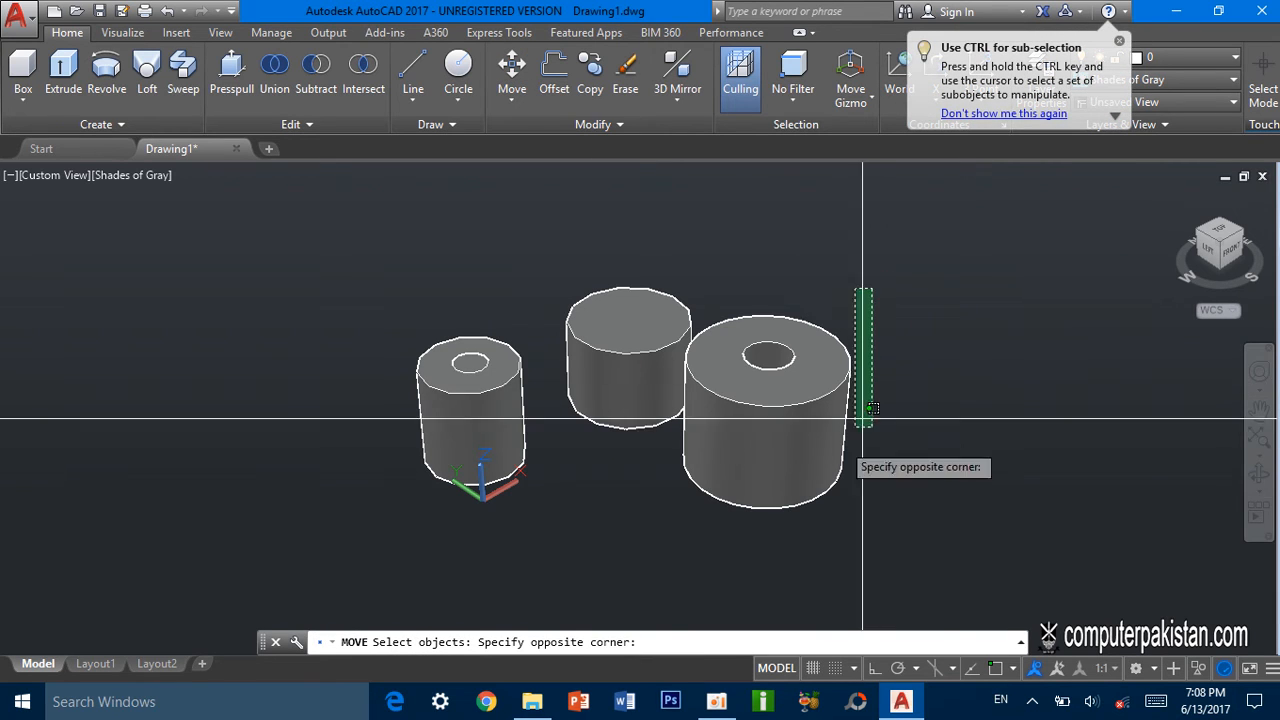
click(723, 503)
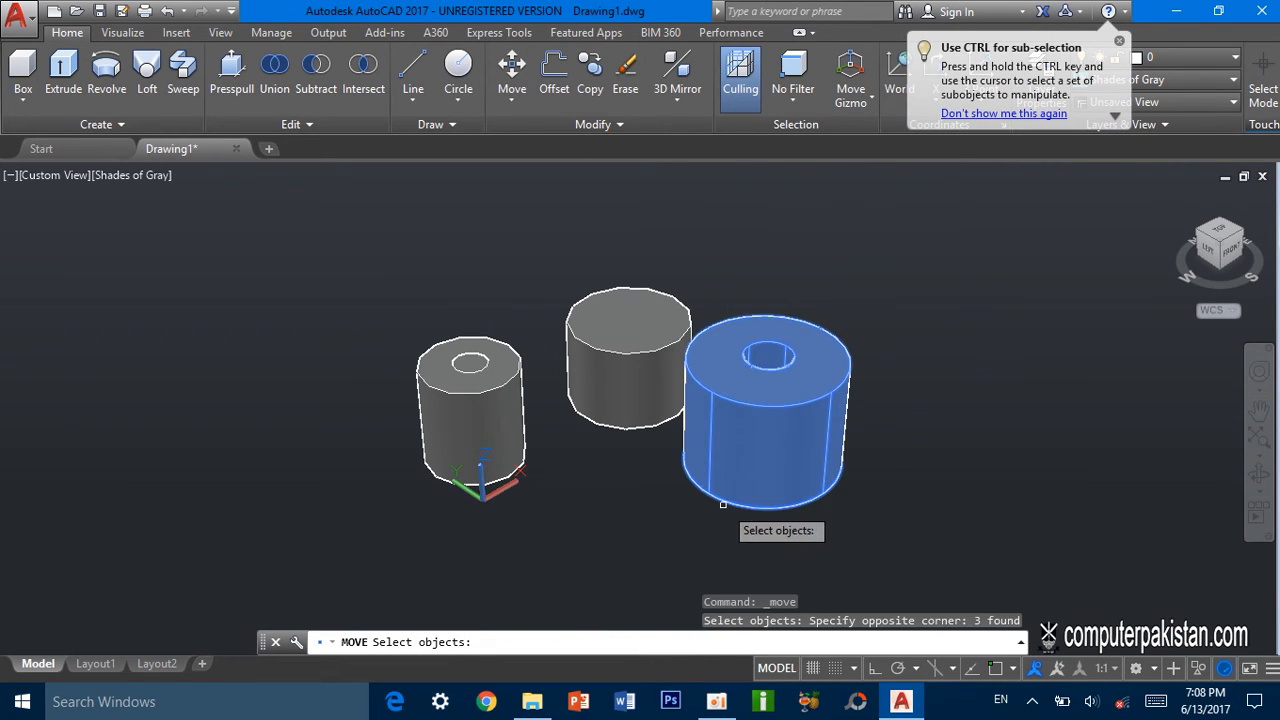
click(775, 376)
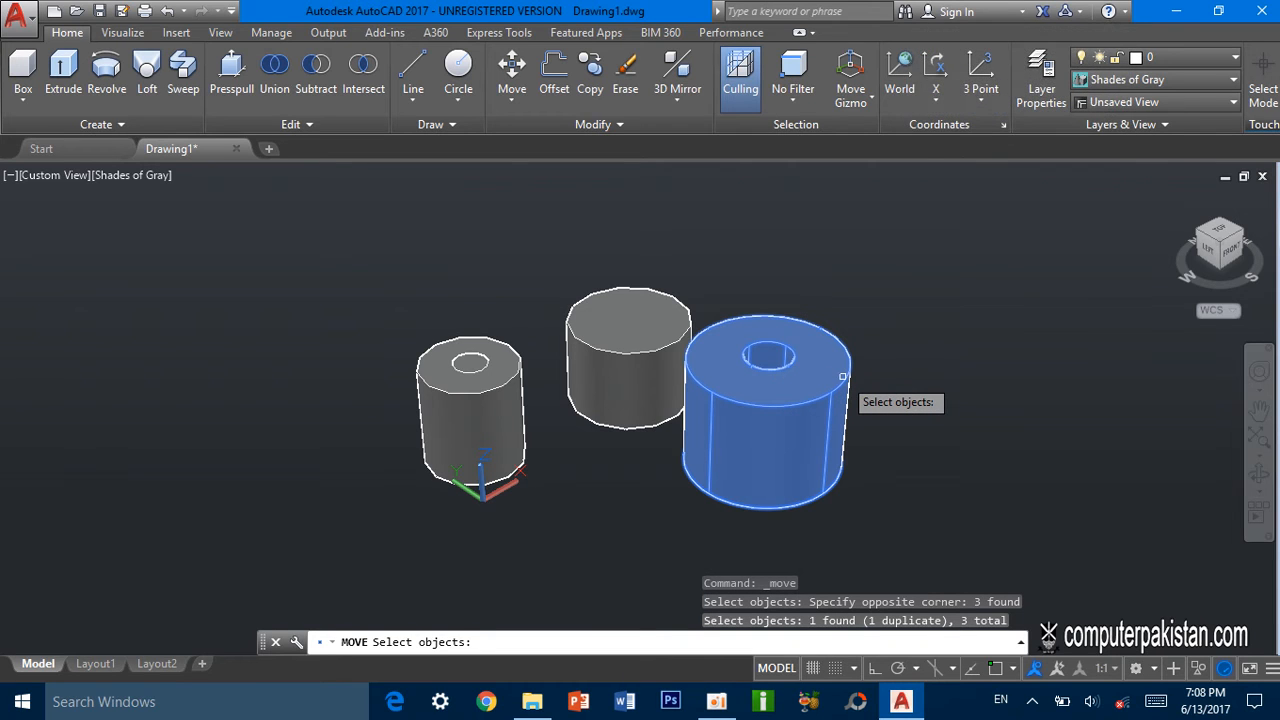
click(514, 68)
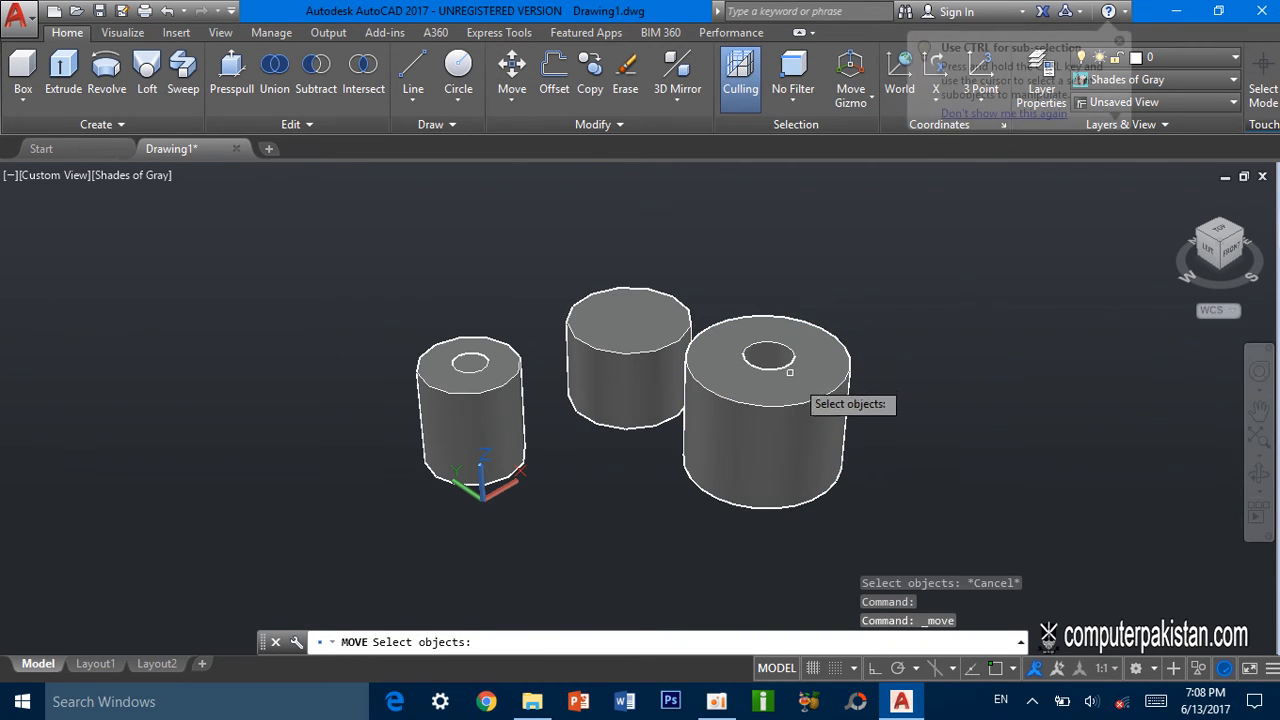
key(Escape)
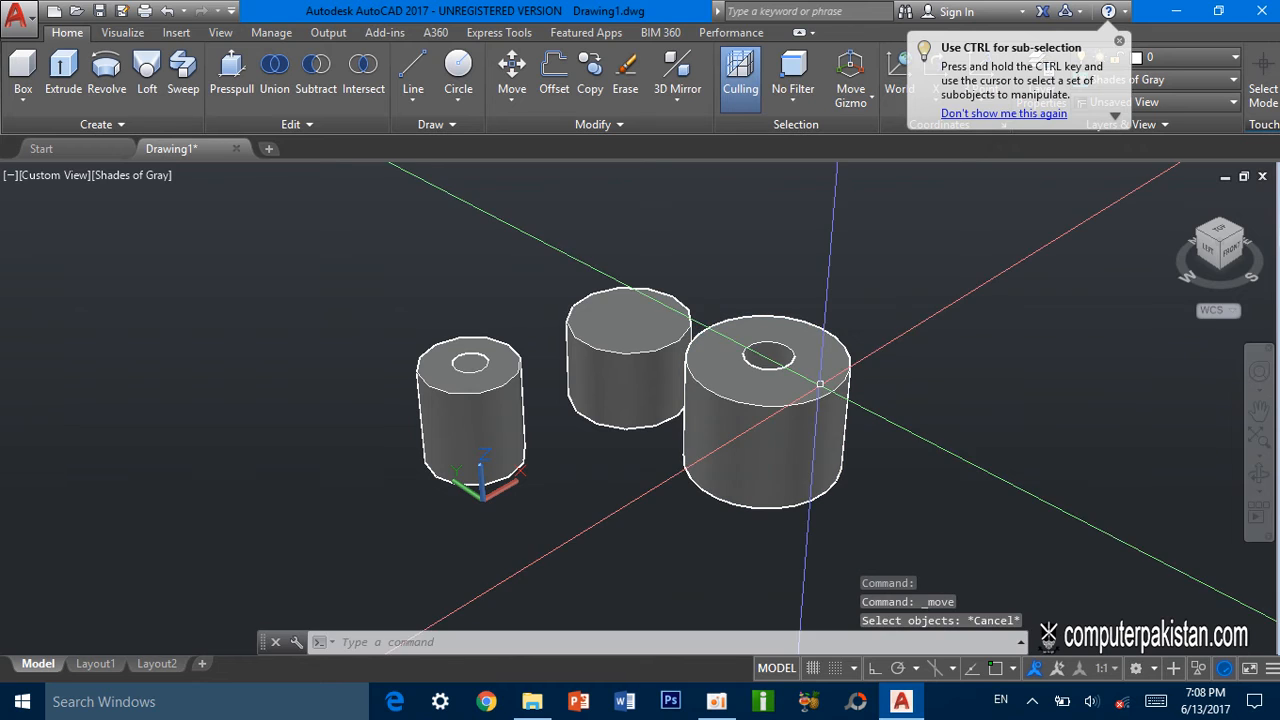
Move the hollow cylinder off its two base circles into the empty space away from the other cylinders.
click(814, 398)
middle_drag(813, 399, 839, 394)
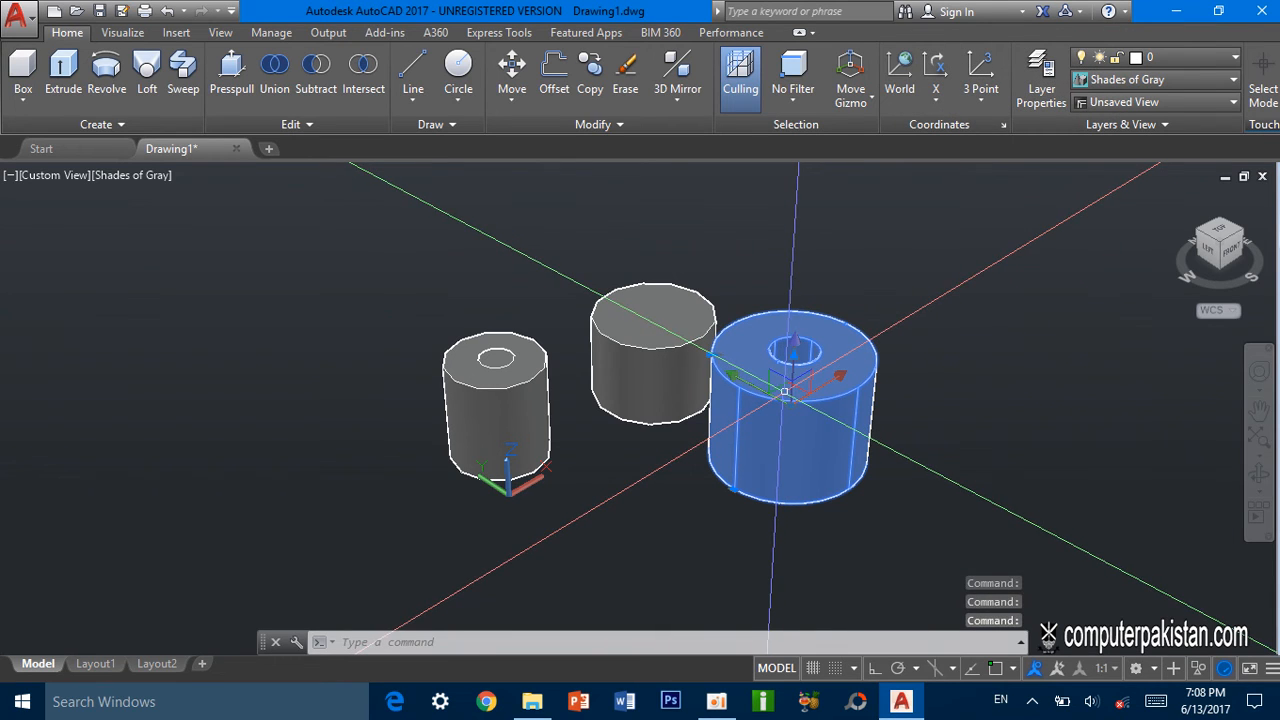
click(785, 393)
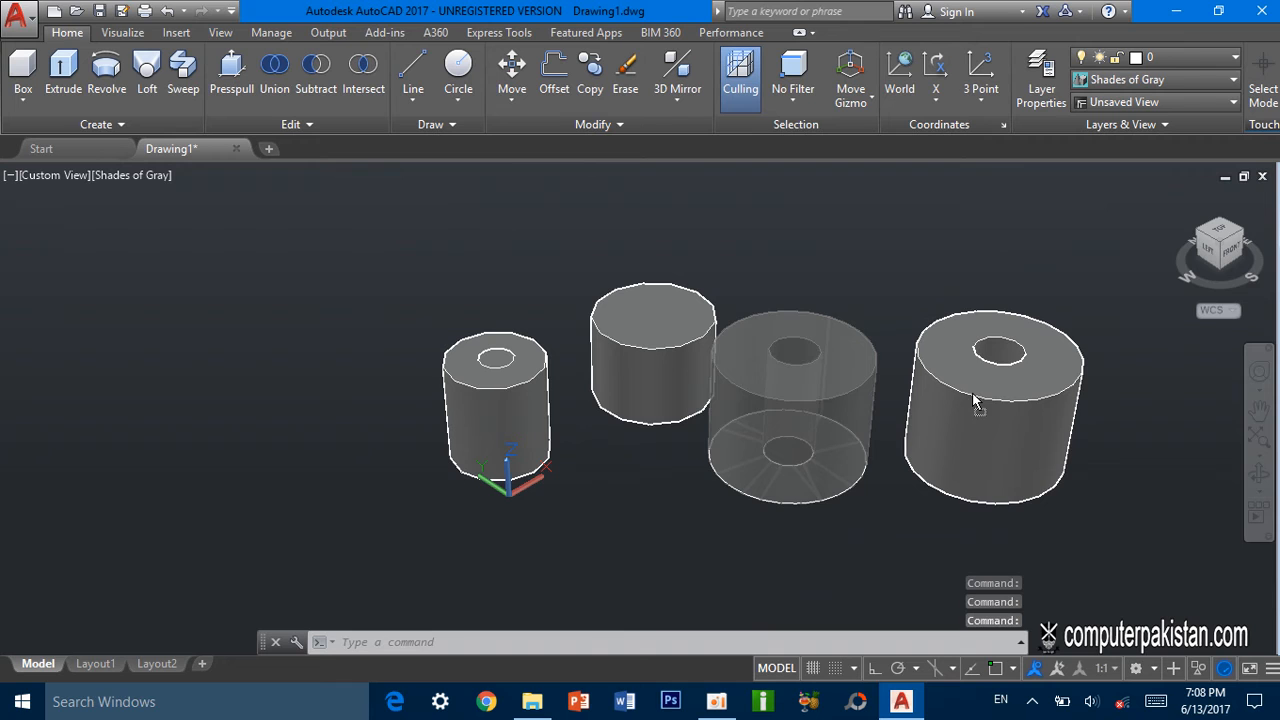
click(975, 400)
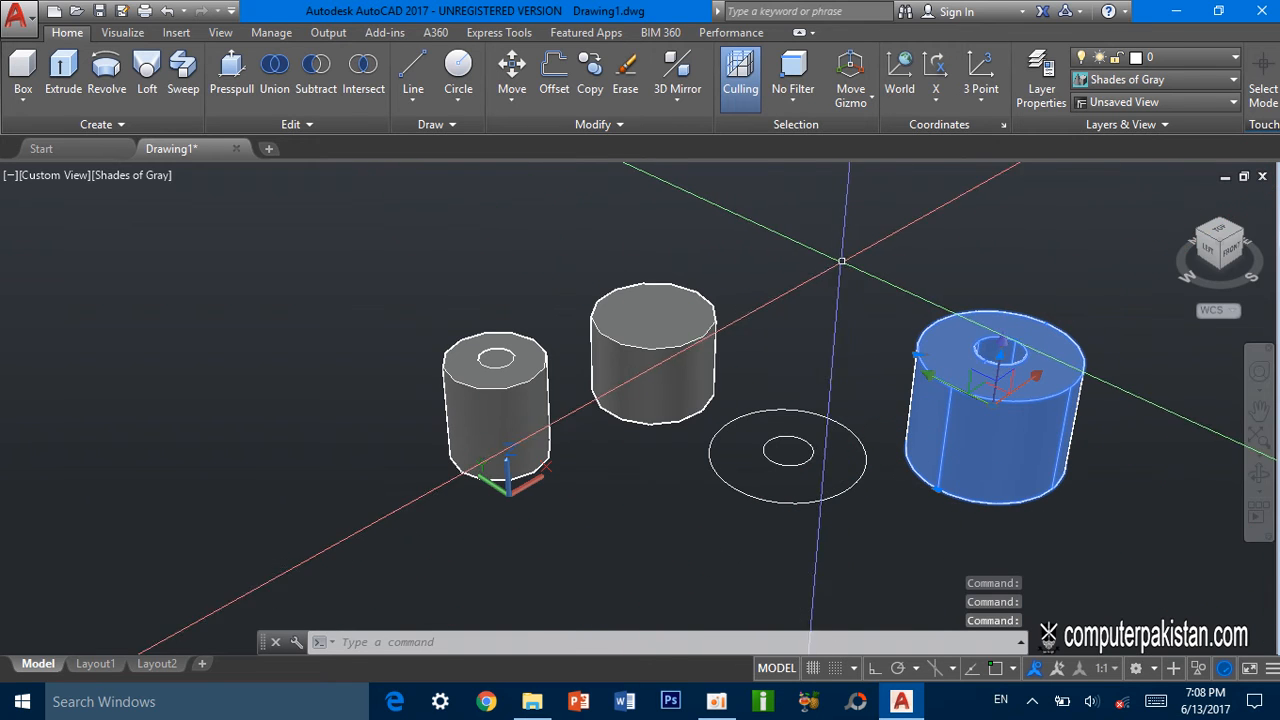
Delete the hollow cylinder together with its two base circles and restore the home view.
click(863, 337)
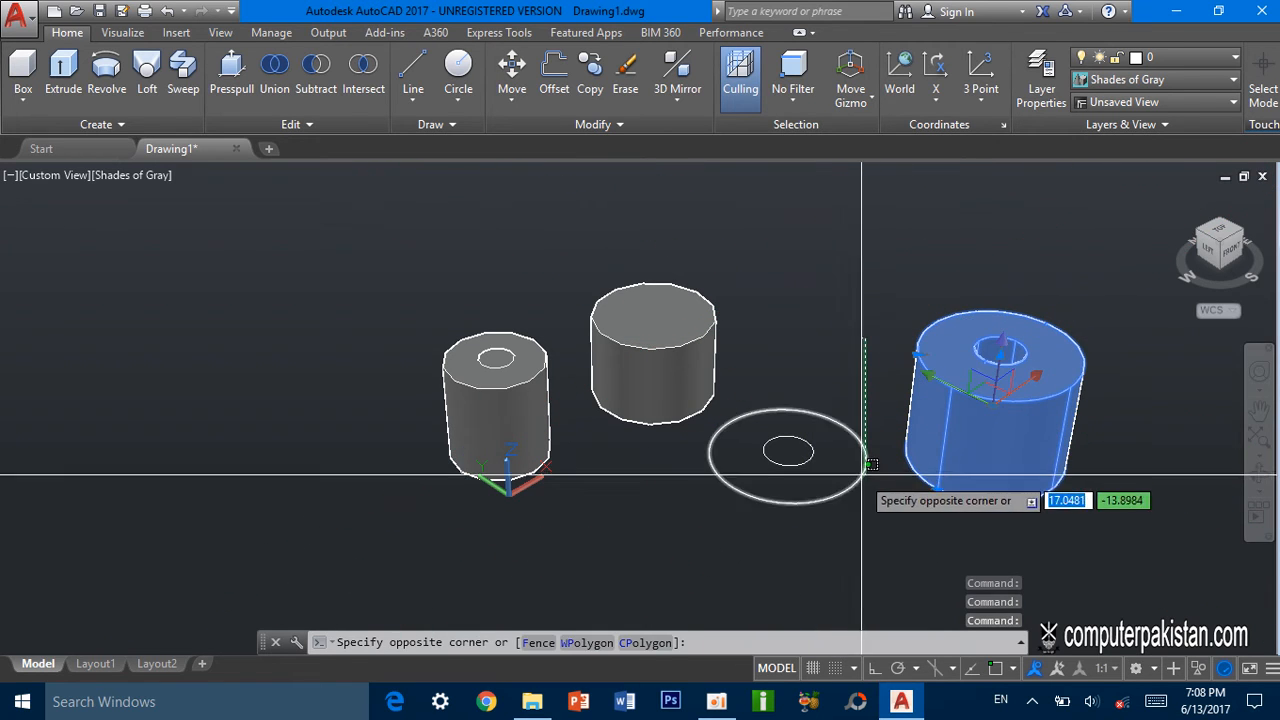
click(729, 493)
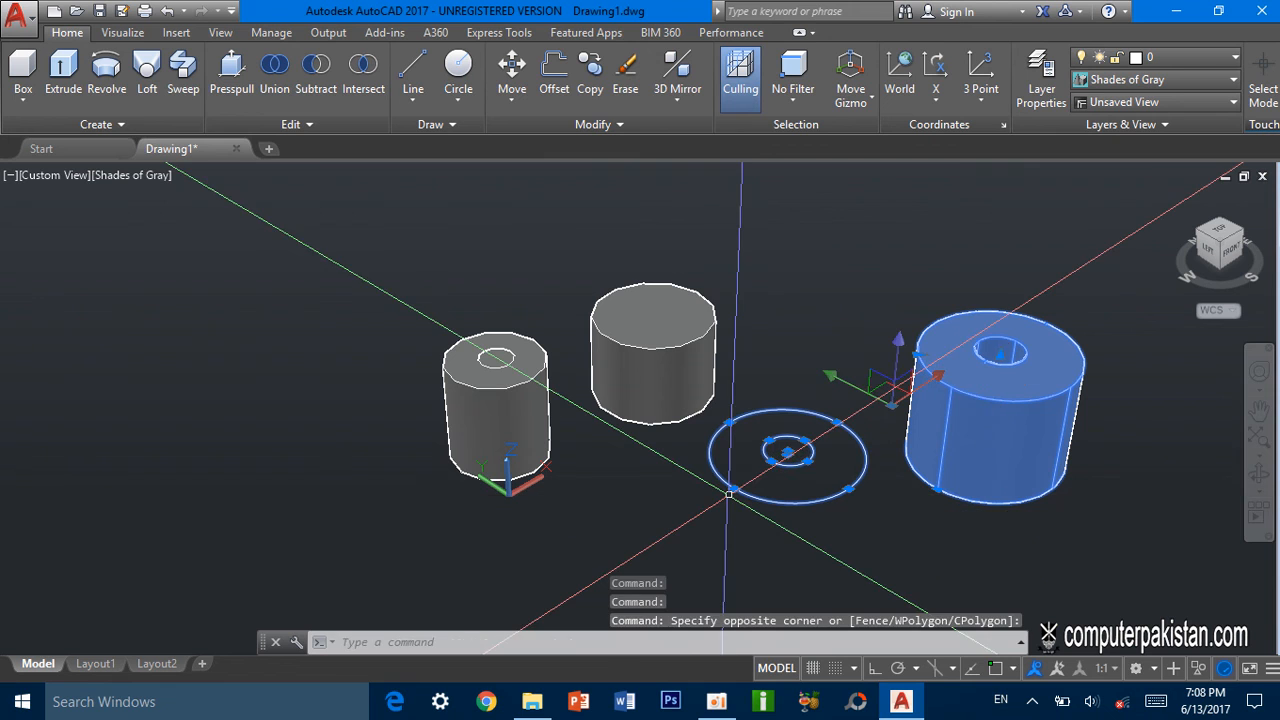
key(Delete)
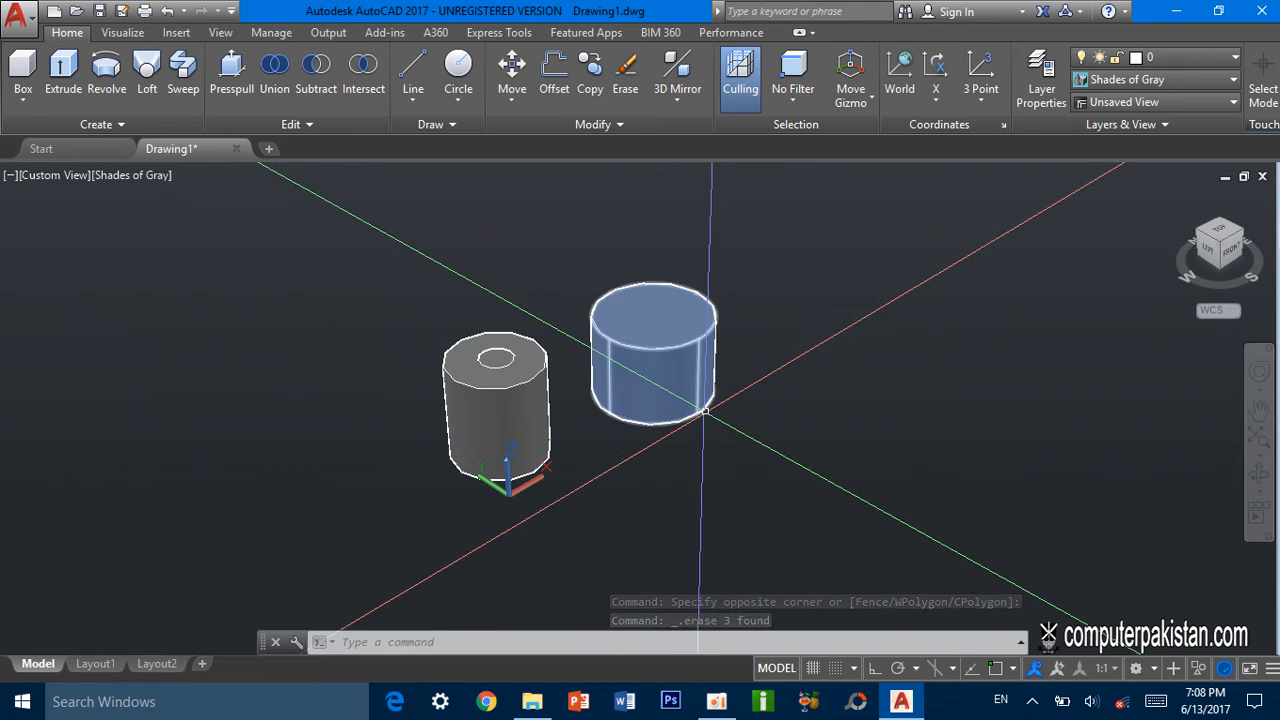
mouse_move(711, 411)
shift+middle_down()
mouse_move(831, 403)
mouse_move(688, 378)
mouse_move(703, 408)
shift+middle_up()
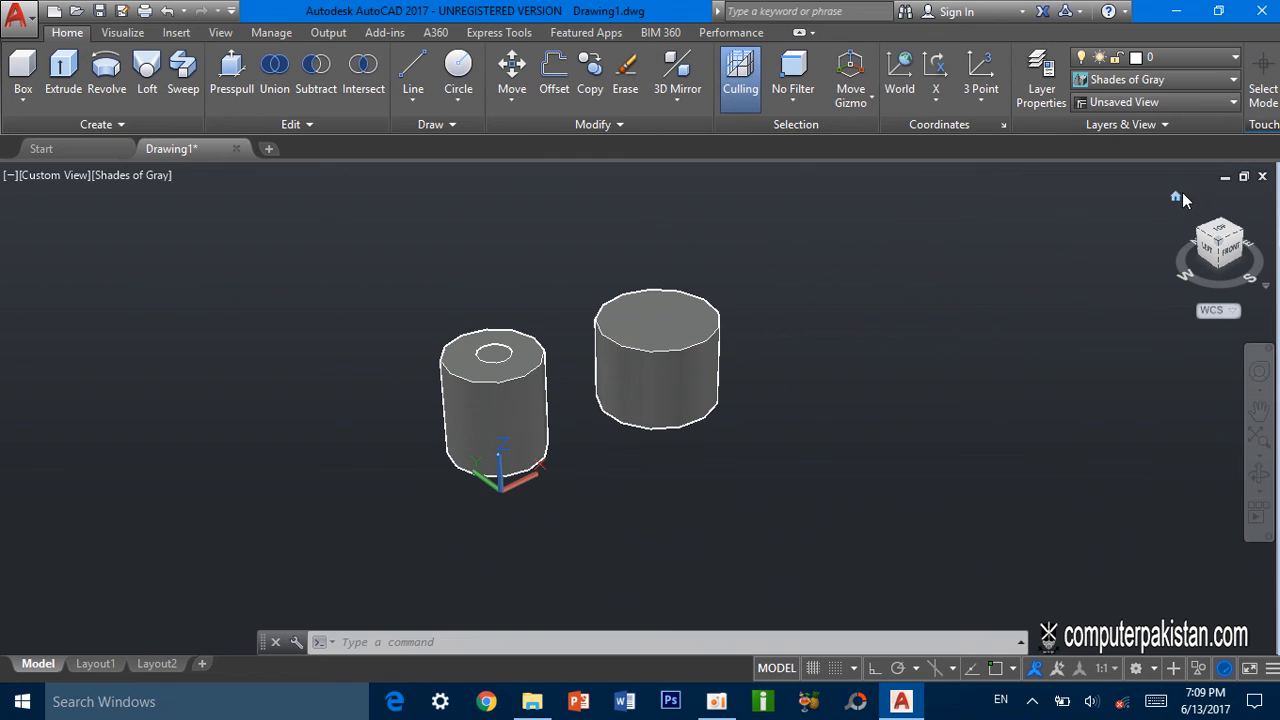
click(1178, 195)
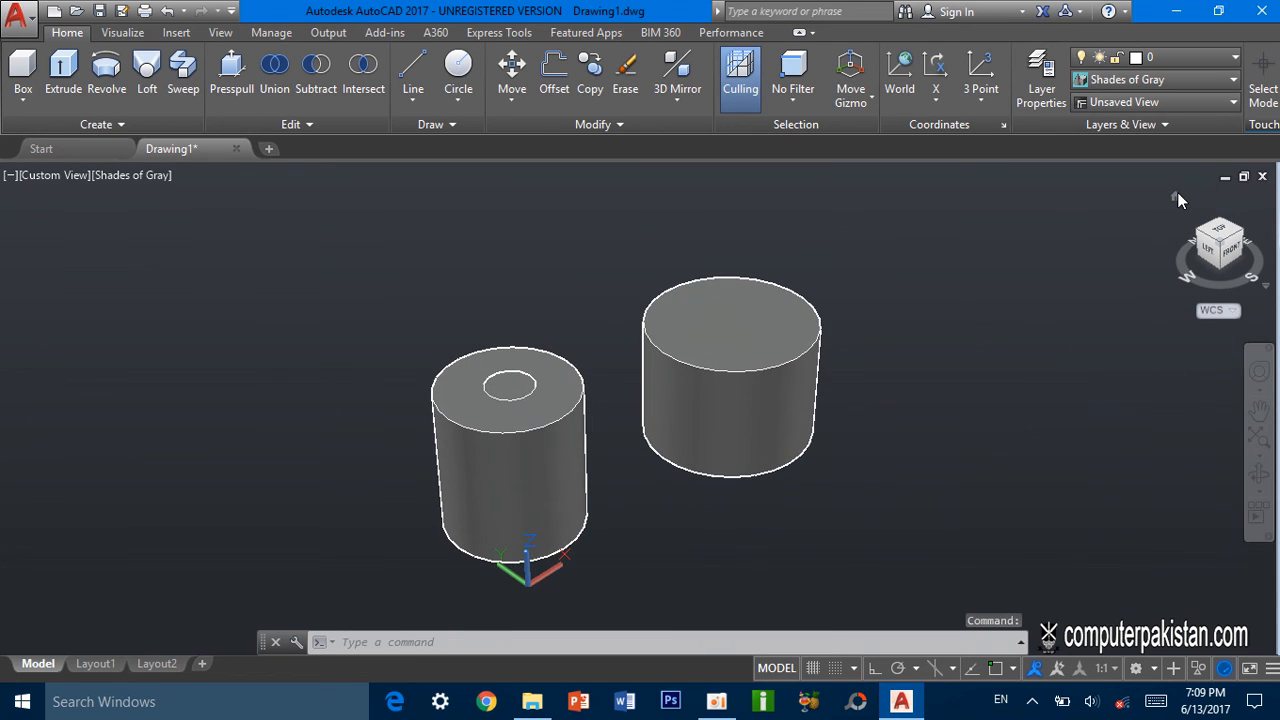